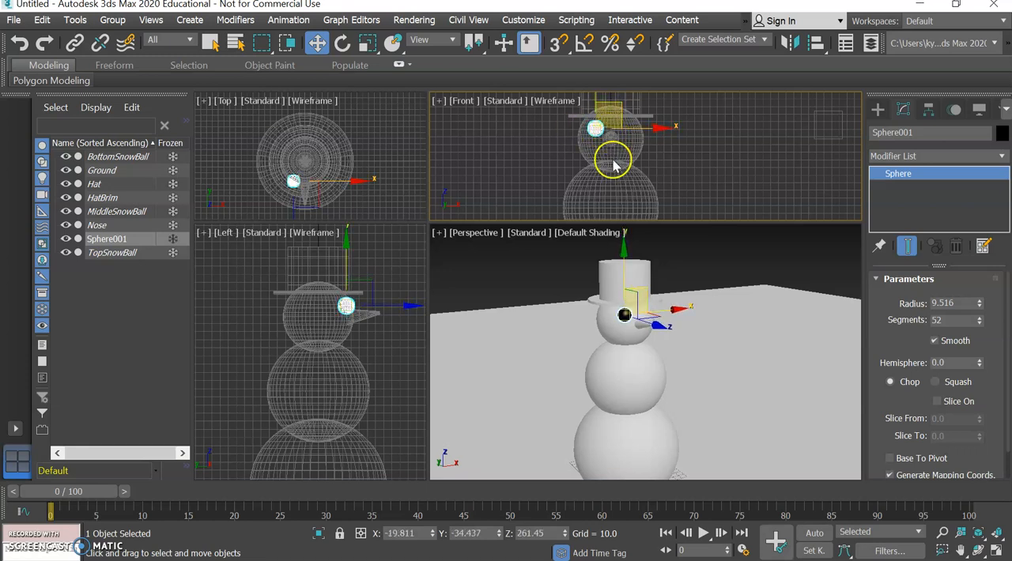
# Clone the snowman's eye sphere as one Copy along X to about X 22.5 on the other side of the nose.
pyautogui.click(682, 161)
pyautogui.click(595, 128)
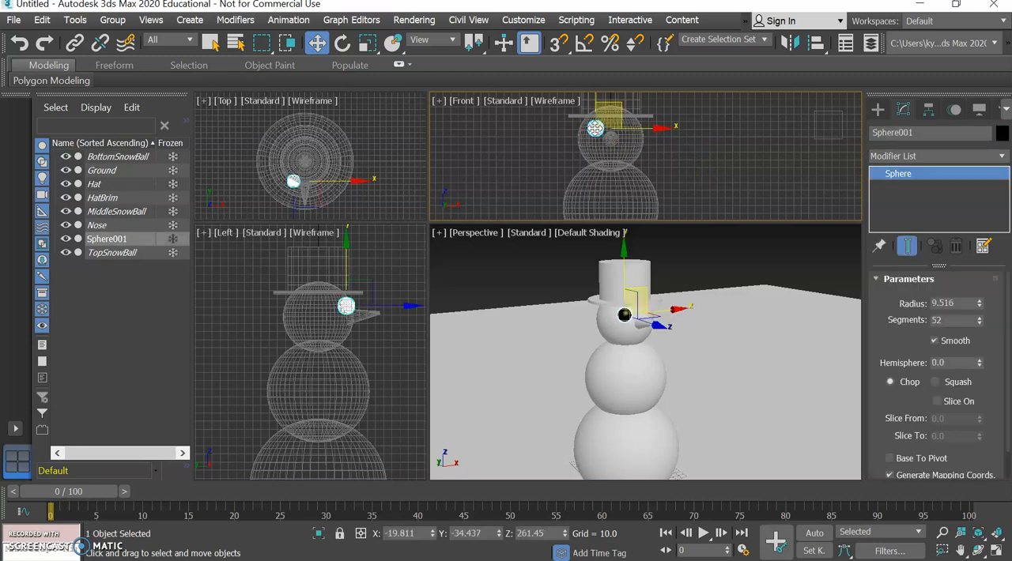
pyautogui.keyDown('shift'); pyautogui.moveTo(660, 128); pyautogui.dragTo(690, 122); pyautogui.keyUp('shift')
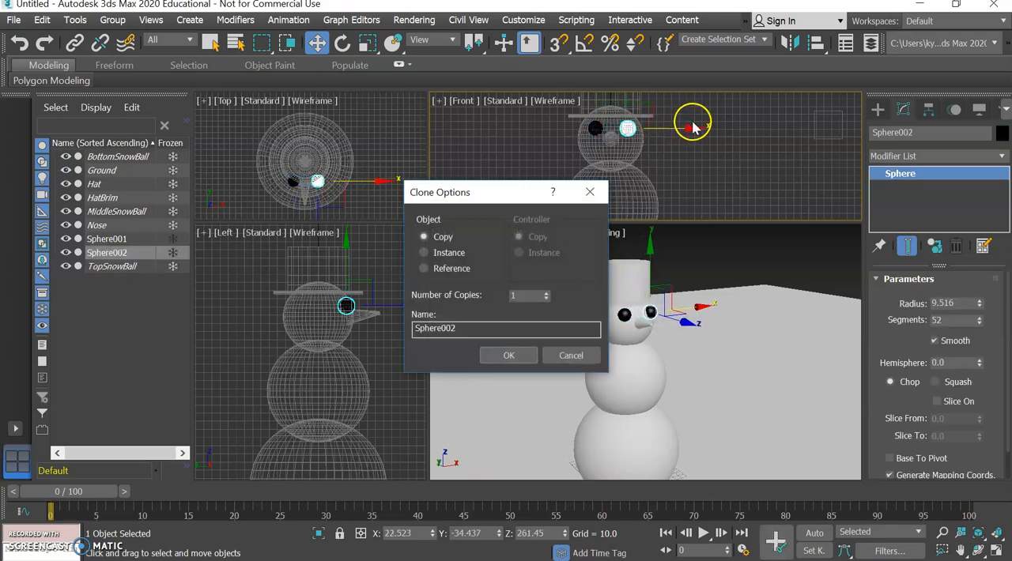
pyautogui.click(514, 356)
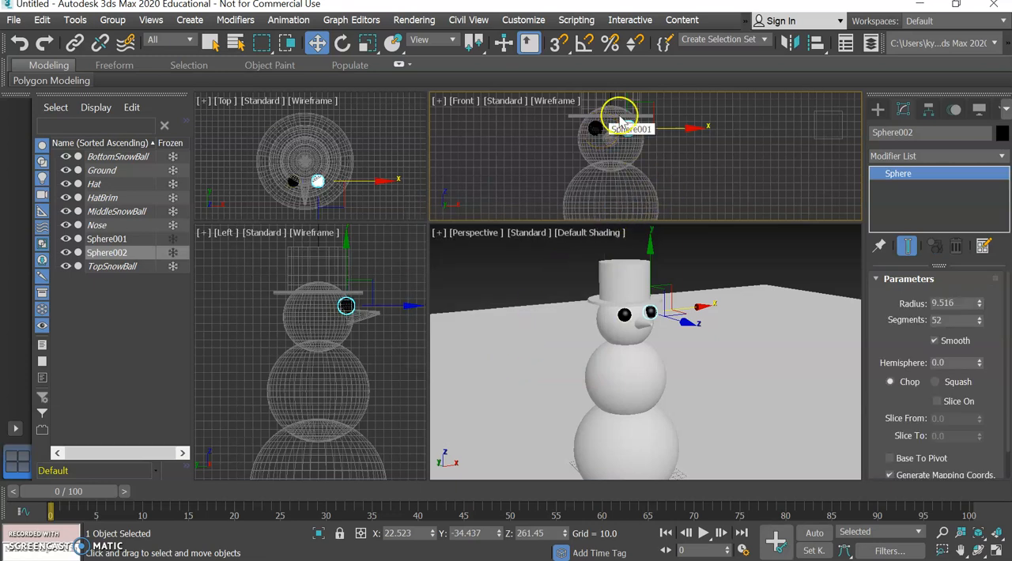
# Set the copied eye's X position to 19.811, mirroring the first eye's X value across the face.
pyautogui.click(597, 127)
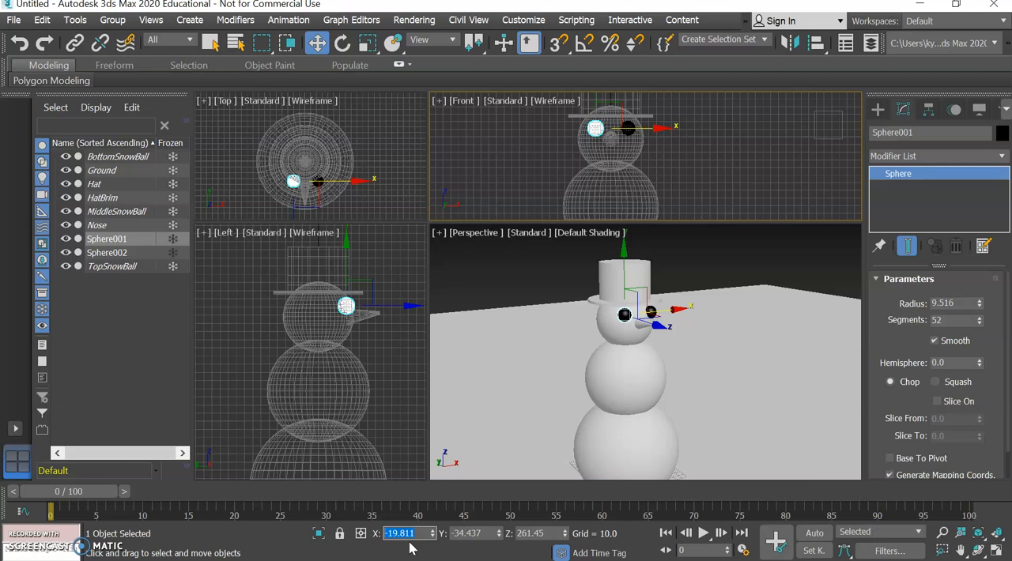
pyautogui.click(658, 162)
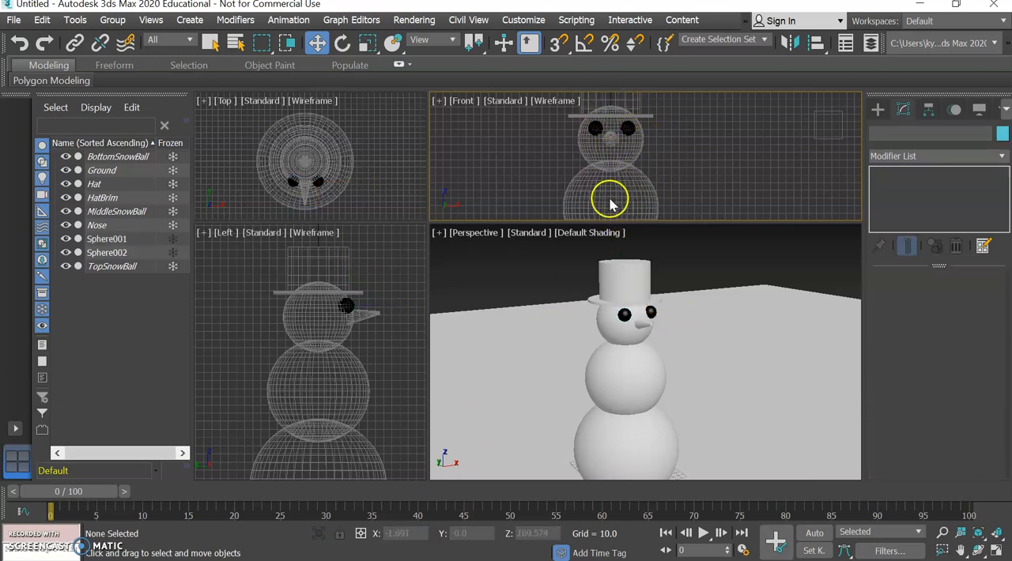
pyautogui.click(626, 131)
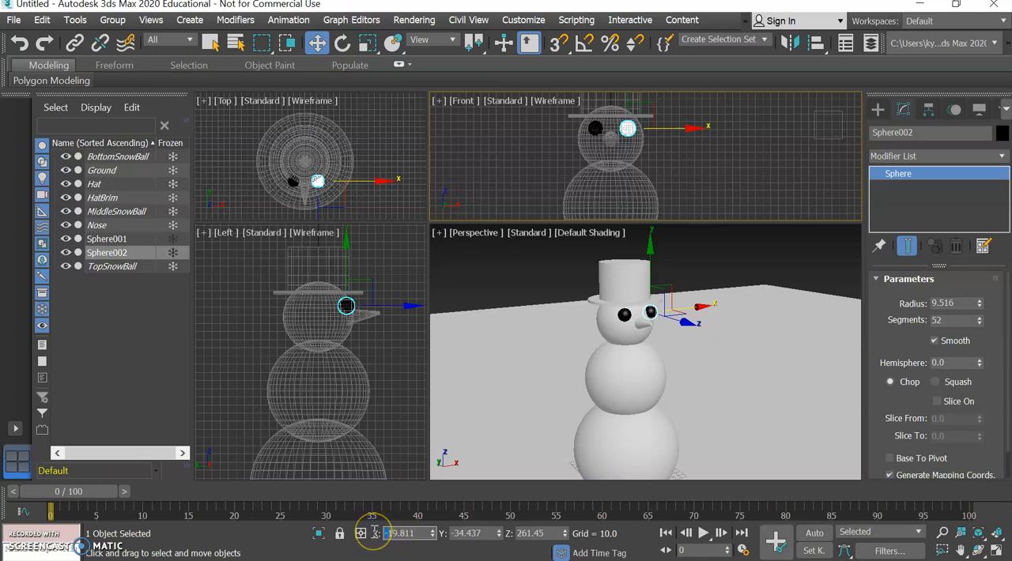
pyautogui.press('Return')
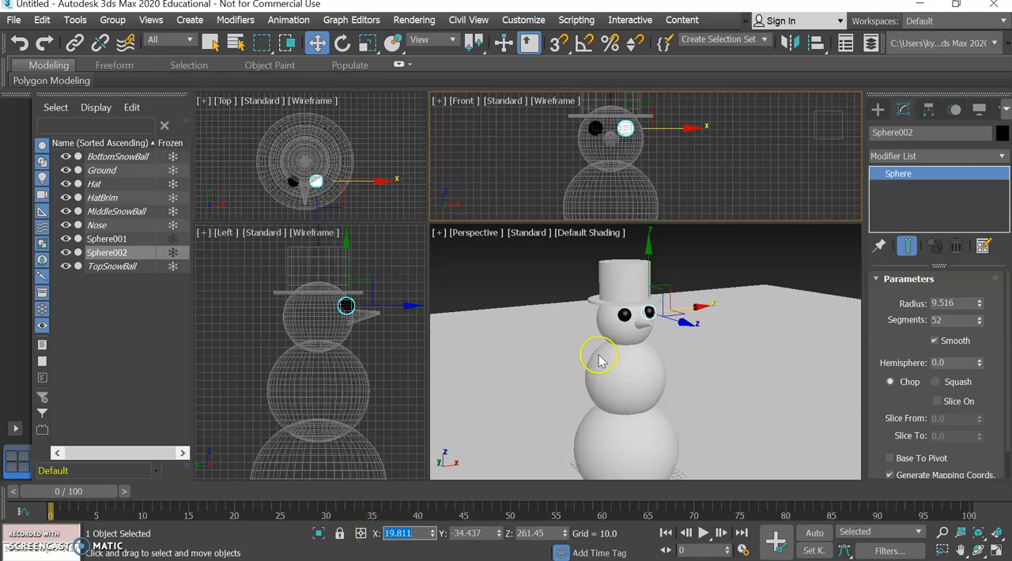
pyautogui.click(670, 178)
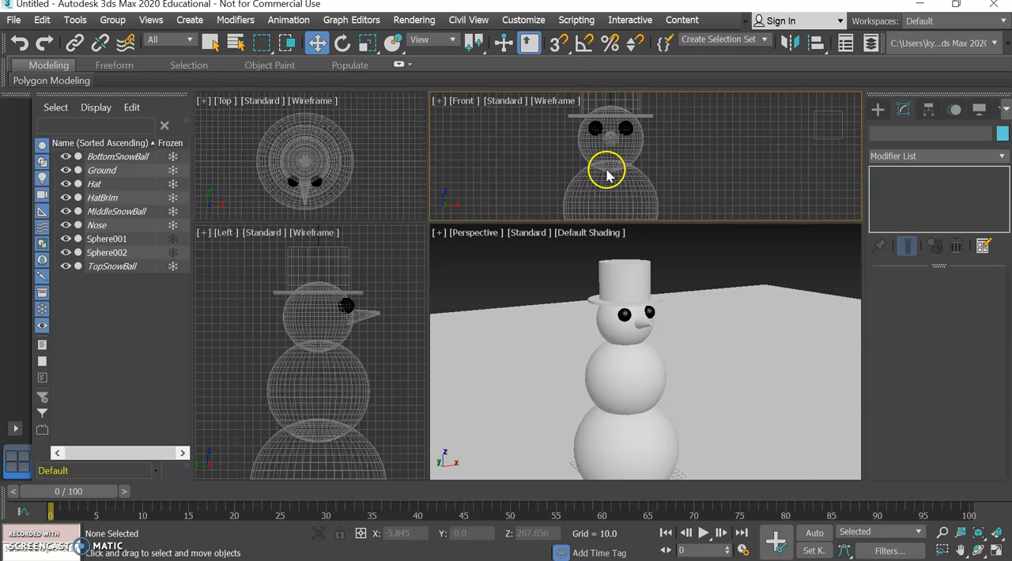
# Rename the original eye sphere EyeRight and the copied one EyeLeft.
pyautogui.click(115, 239)
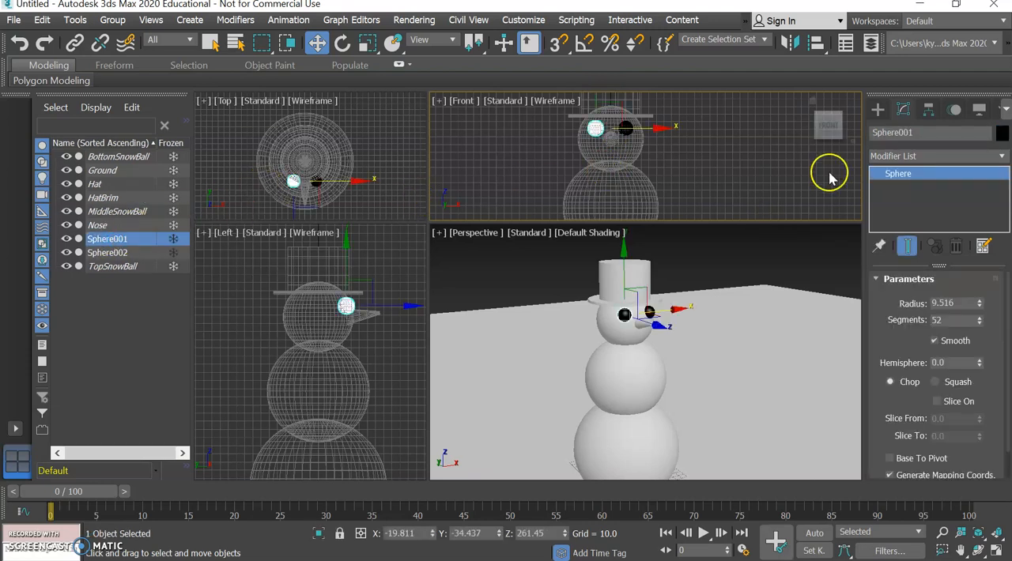
pyautogui.click(918, 133)
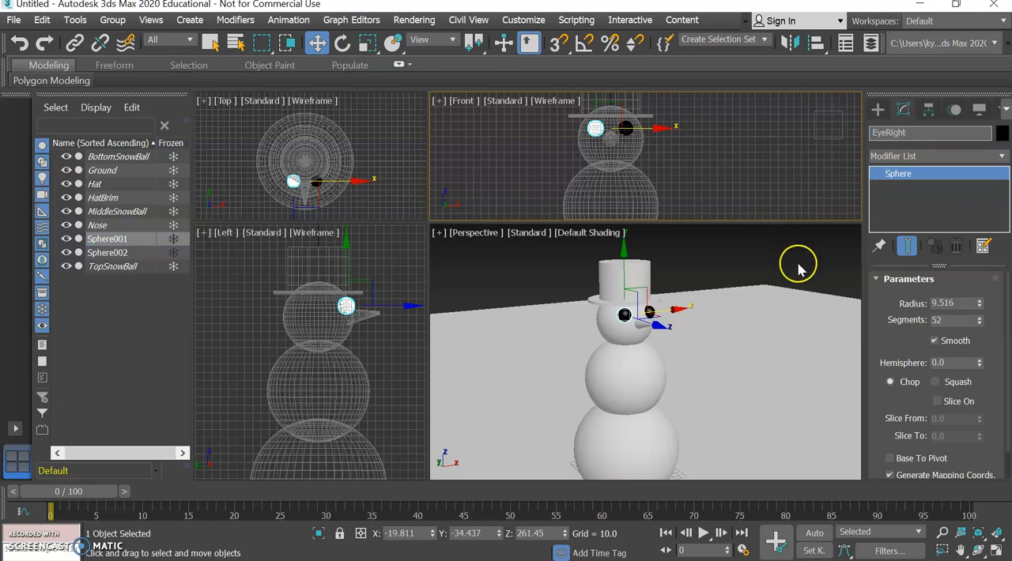
pyautogui.click(648, 312)
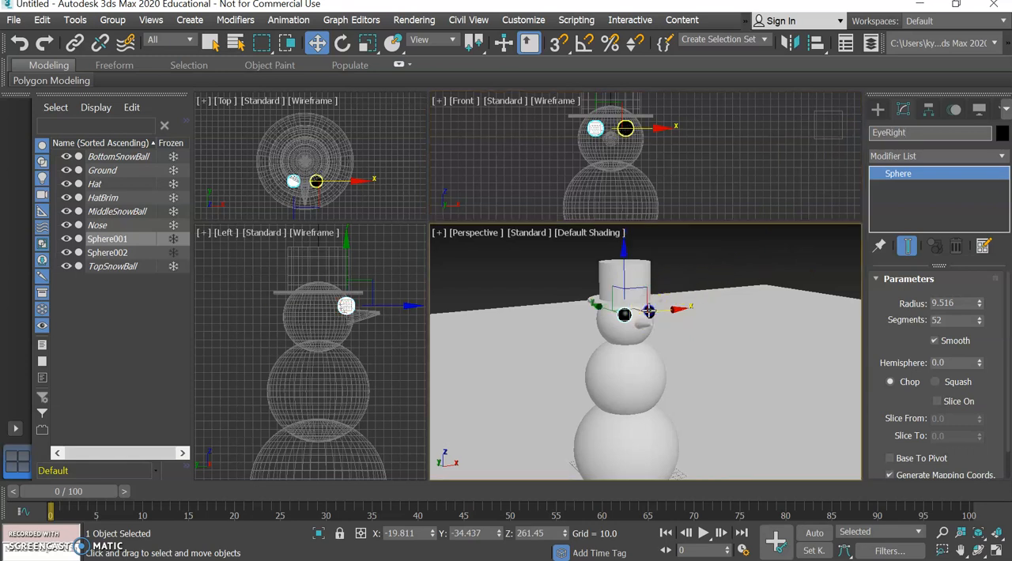
pyautogui.click(649, 311)
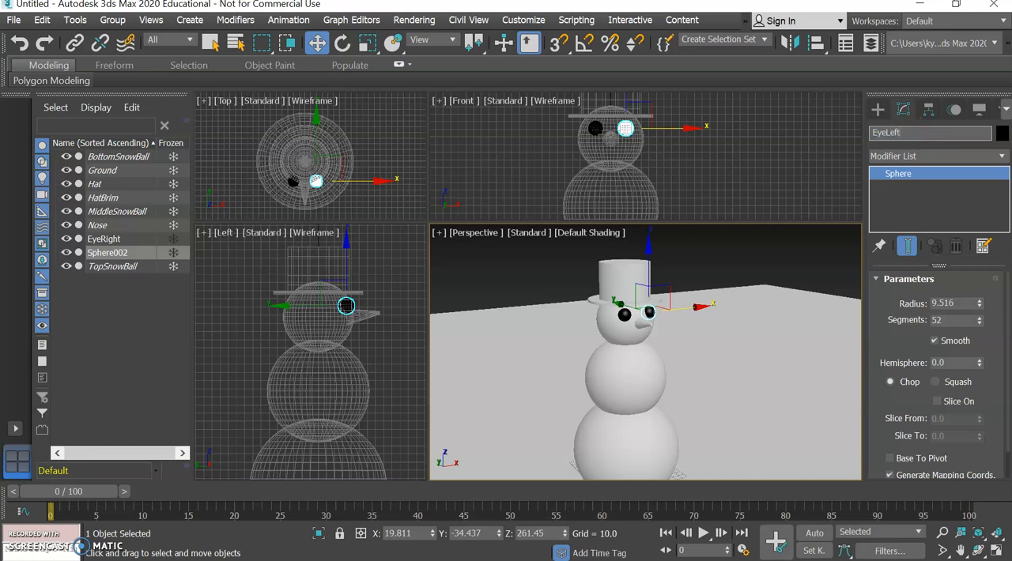
# Freeze both eye objects, EyeRight and EyeLeft.
pyautogui.click(173, 239)
pyautogui.click(173, 253)
pyautogui.click(504, 274)
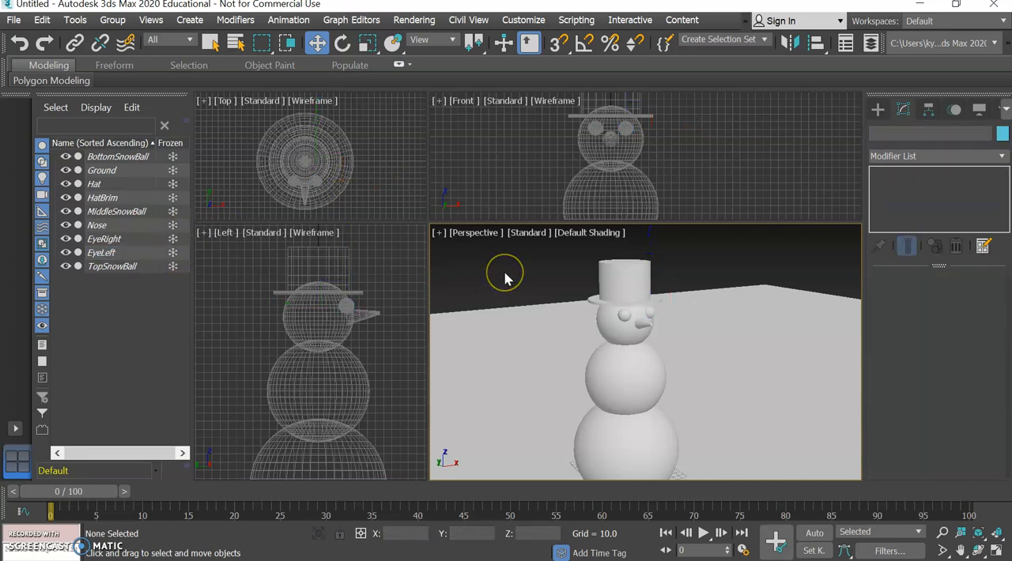
pyautogui.moveTo(841, 247)
pyautogui.mouseDown()
pyautogui.moveTo(773, 256)
pyautogui.moveTo(806, 248)
pyautogui.moveTo(835, 258)
pyautogui.moveTo(832, 268)
pyautogui.moveTo(801, 261)
pyautogui.moveTo(831, 261)
pyautogui.mouseUp()
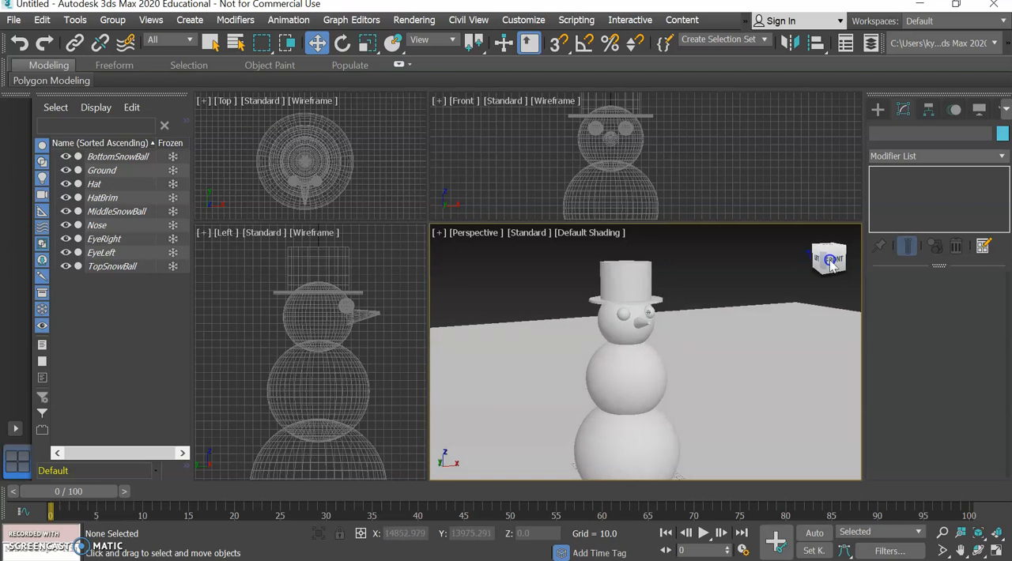
# Create a sphere of about 15.5 radius on the ground beside the snowman and colour it black.
pyautogui.click(877, 110)
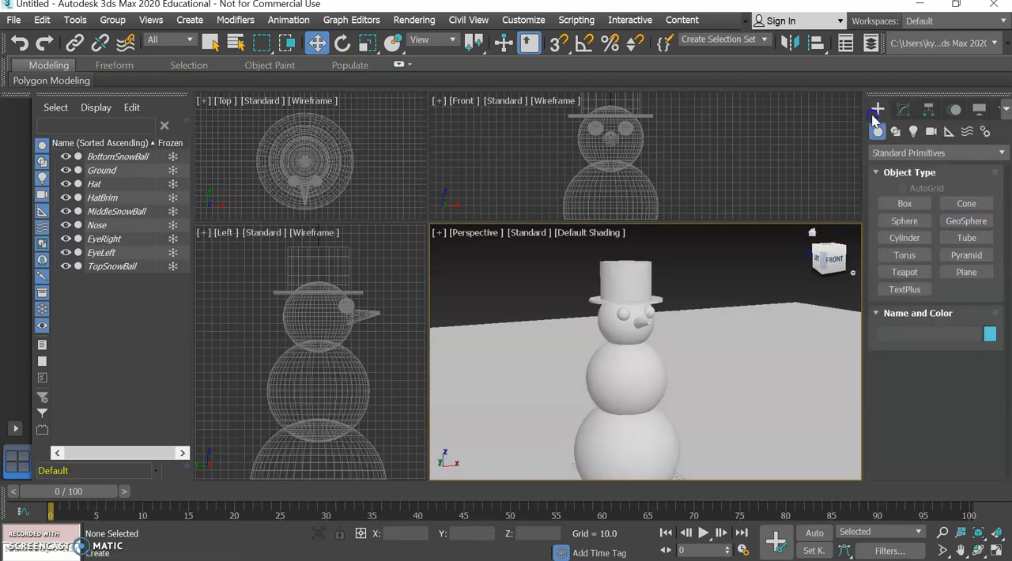
pyautogui.click(913, 222)
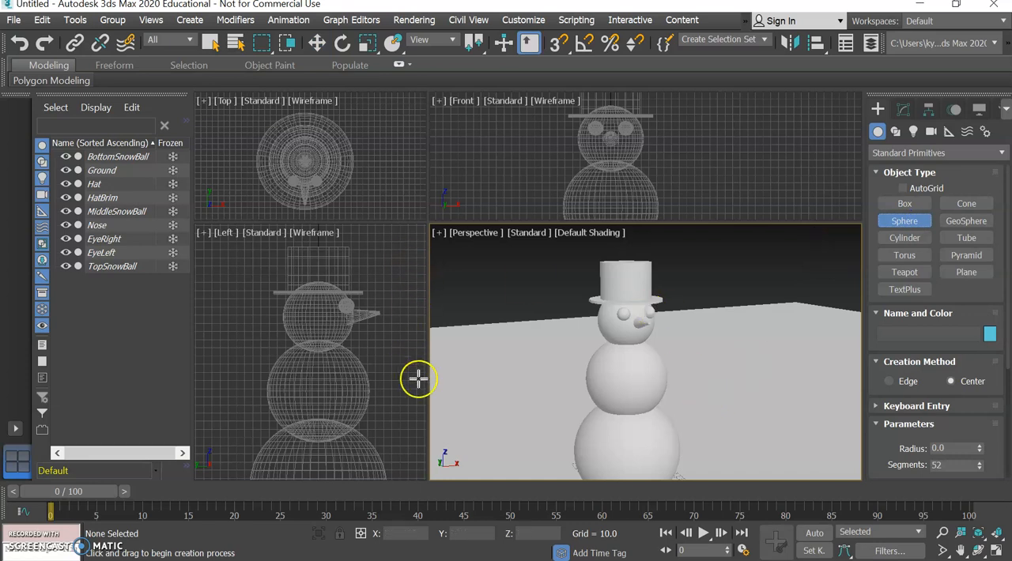
pyautogui.moveTo(722, 439); pyautogui.dragTo(725, 441)
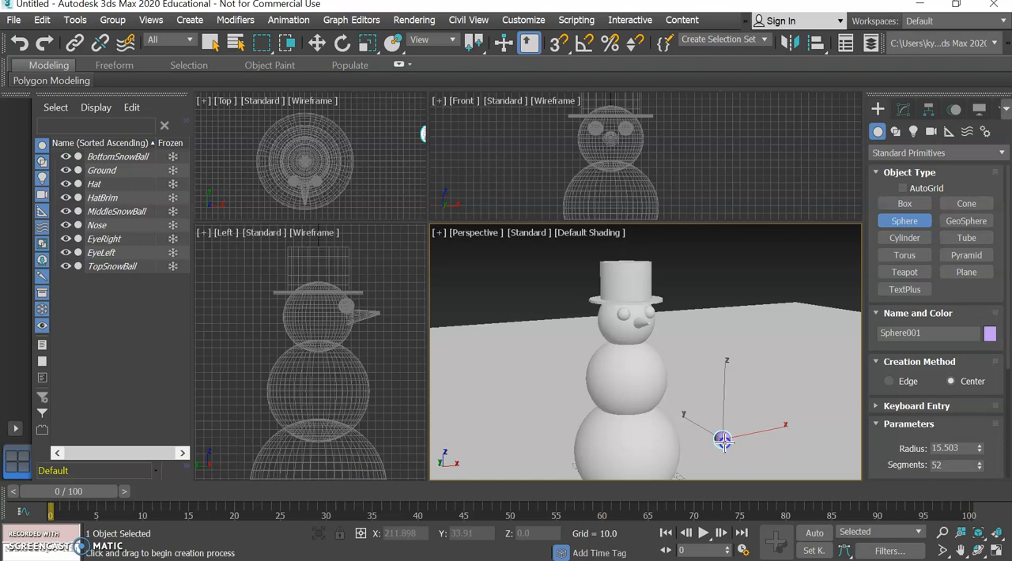
pyautogui.click(990, 335)
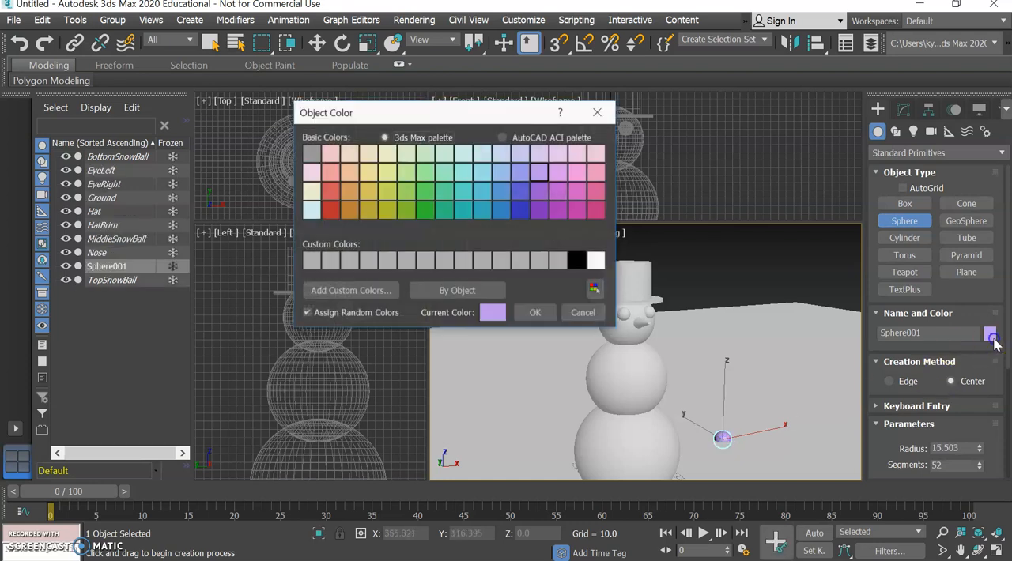
pyautogui.click(576, 261)
pyautogui.click(535, 313)
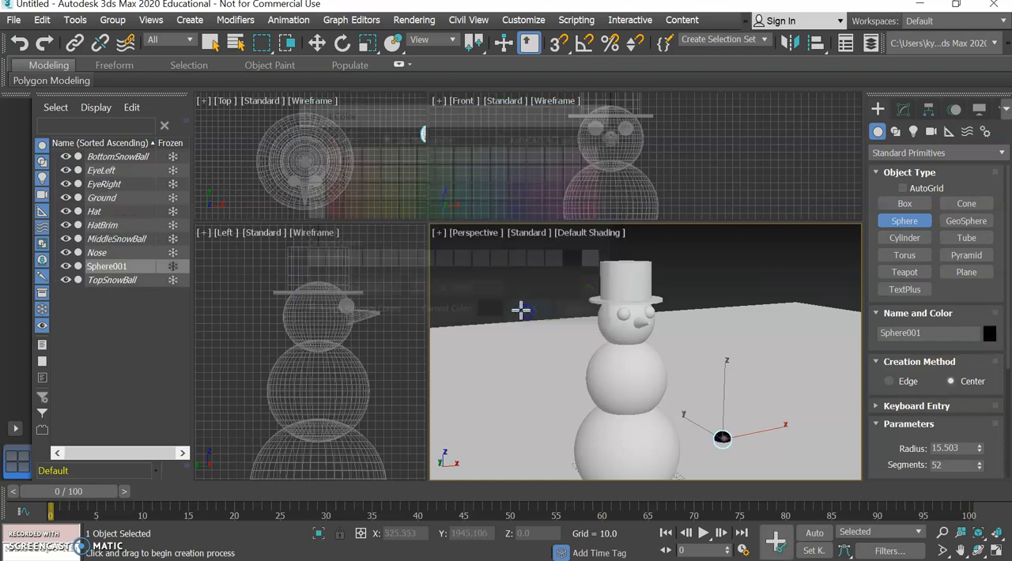
# Align the black sphere to MiddleSnowBall in X, Y and Z, pivot point to pivot point.
pyautogui.click(816, 43)
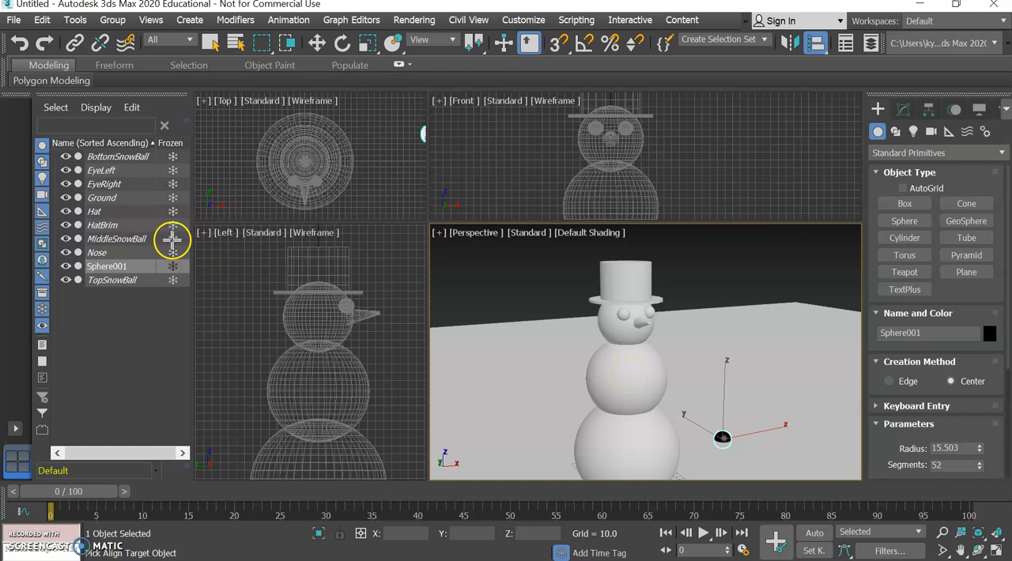
pyautogui.click(173, 240)
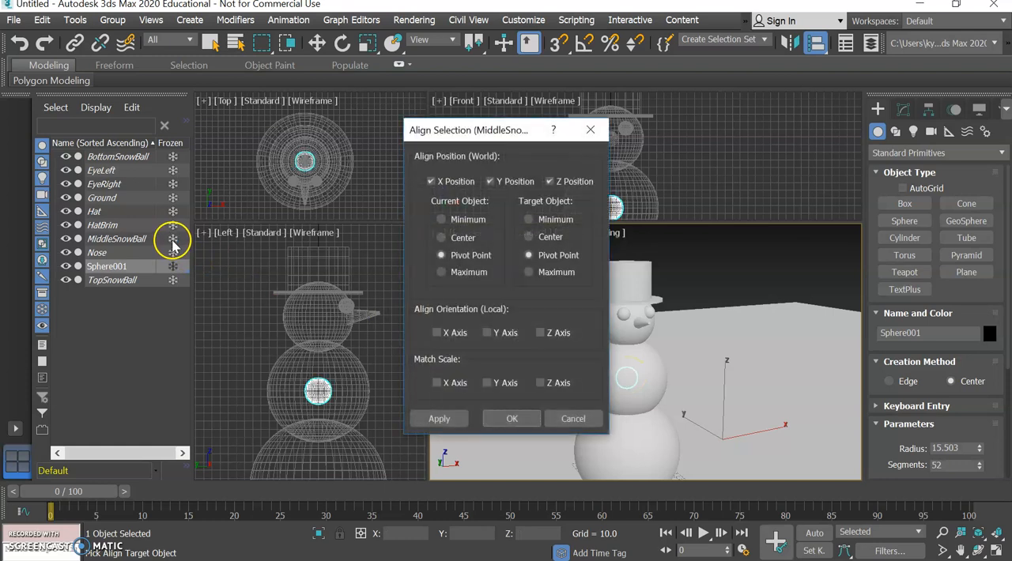
pyautogui.click(512, 419)
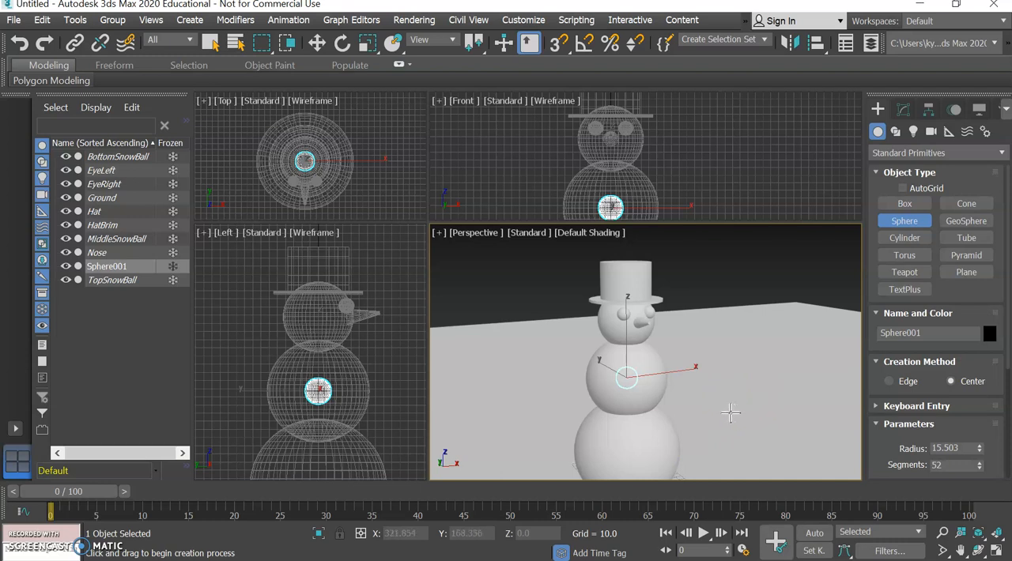
pyautogui.click(734, 453)
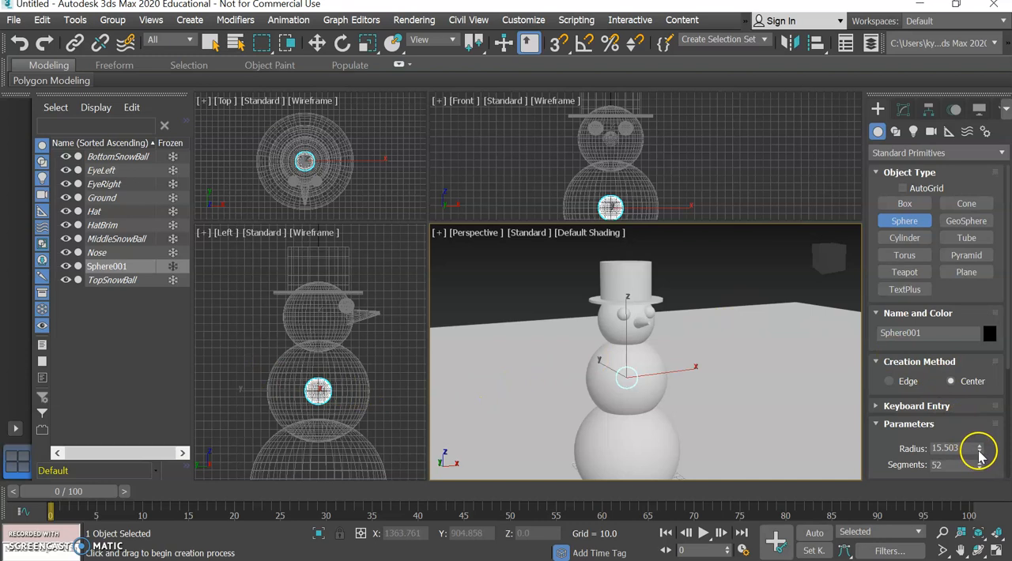
# Reduce the black sphere's radius to about 10.4 and move it to the middle snowball's front surface, about Y -60.7.
pyautogui.moveTo(979, 453); pyautogui.dragTo(982, 464)
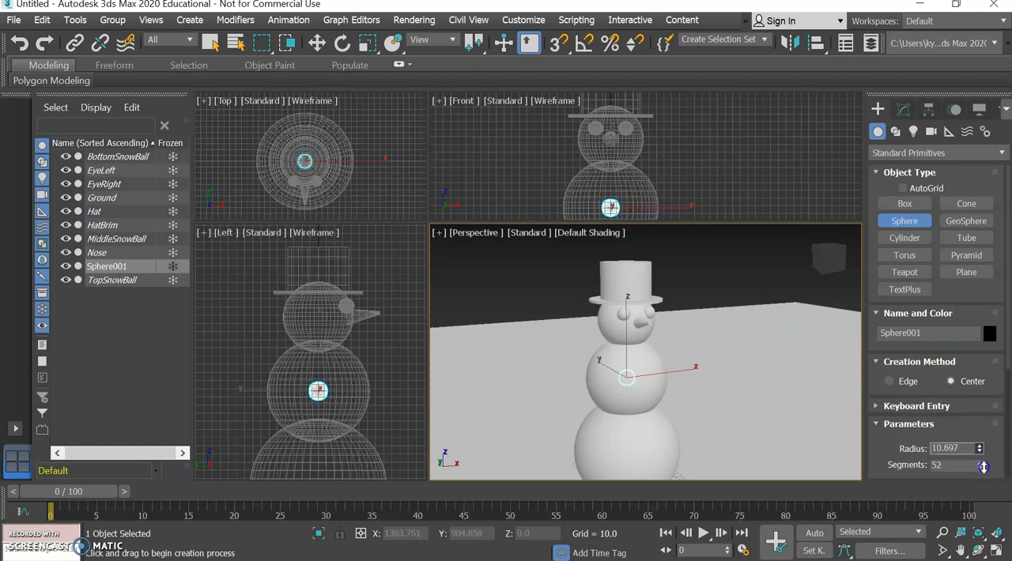
pyautogui.click(315, 43)
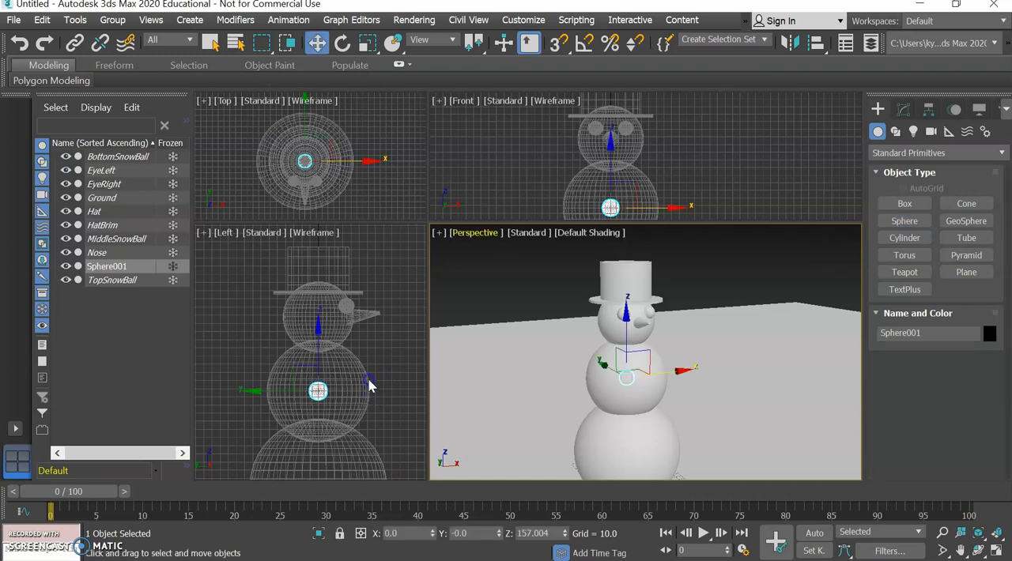
pyautogui.rightClick(253, 400)
pyautogui.moveTo(378, 390); pyautogui.dragTo(429, 390)
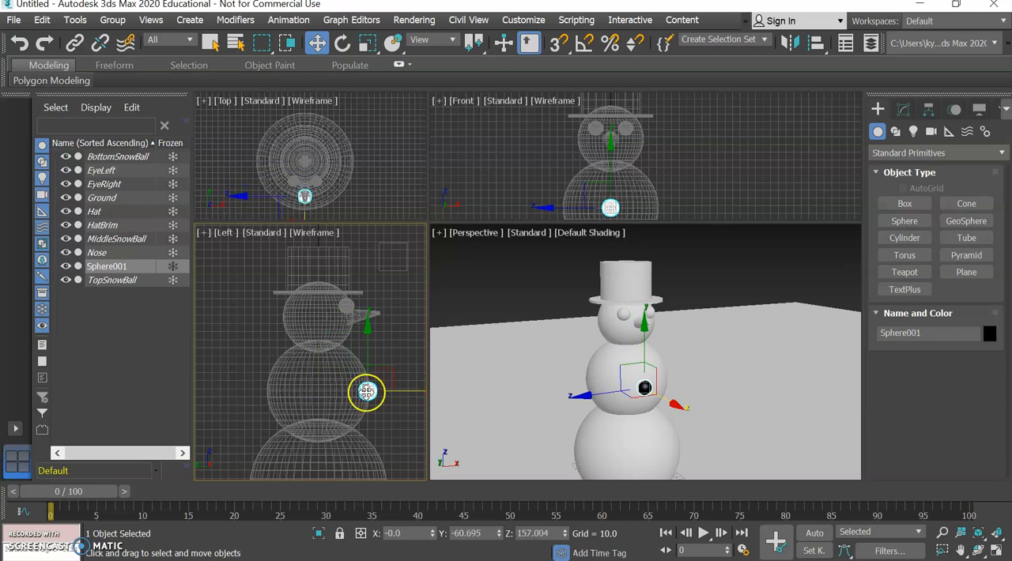
# Copy the button above and below the original, at about Z 195 and Z 119, with both copies set back to about Y -47.
pyautogui.keyDown('shift'); pyautogui.moveTo(369, 340); pyautogui.dragTo(366, 310); pyautogui.keyUp('shift')
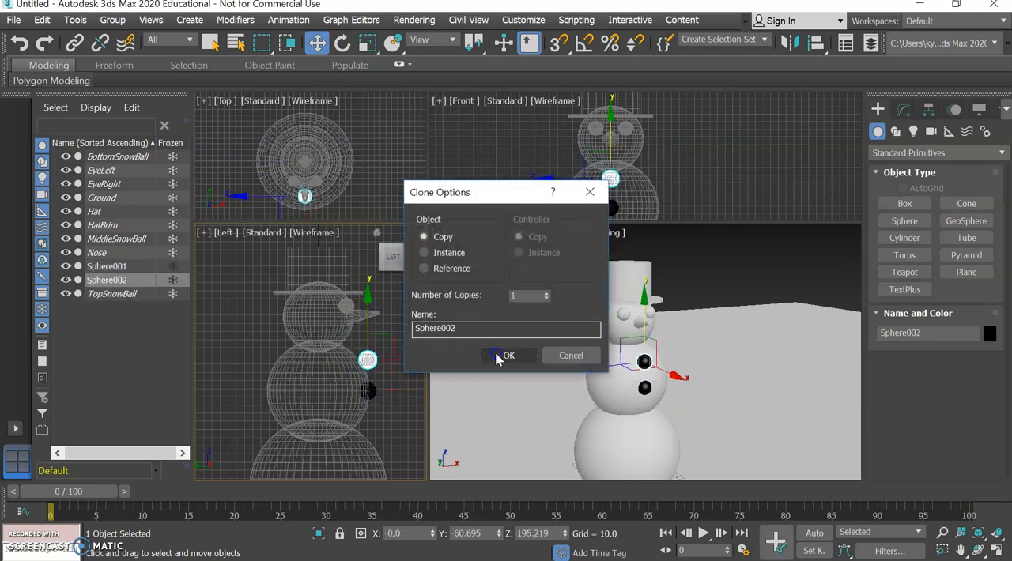
pyautogui.click(508, 356)
pyautogui.moveTo(405, 358); pyautogui.dragTo(391, 356)
pyautogui.moveTo(355, 295)
pyautogui.mouseDown()
pyautogui.moveTo(358, 358)
pyautogui.moveTo(386, 371)
pyautogui.mouseUp()
pyautogui.press('Return')
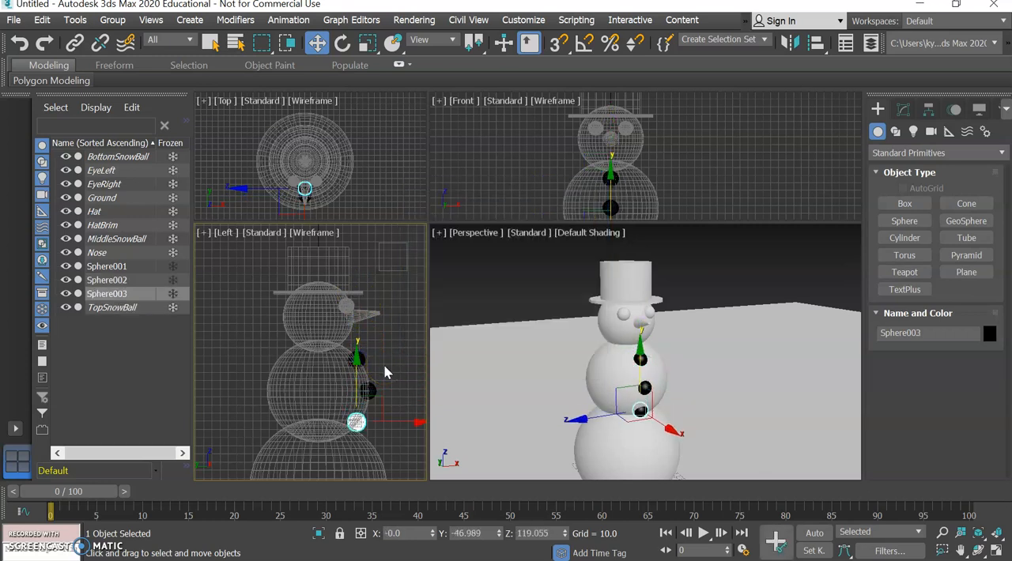
# Reposition the upper button closer to the middle one, at about Y -53.3 and Z 185, on the snowball's surface.
pyautogui.click(361, 358)
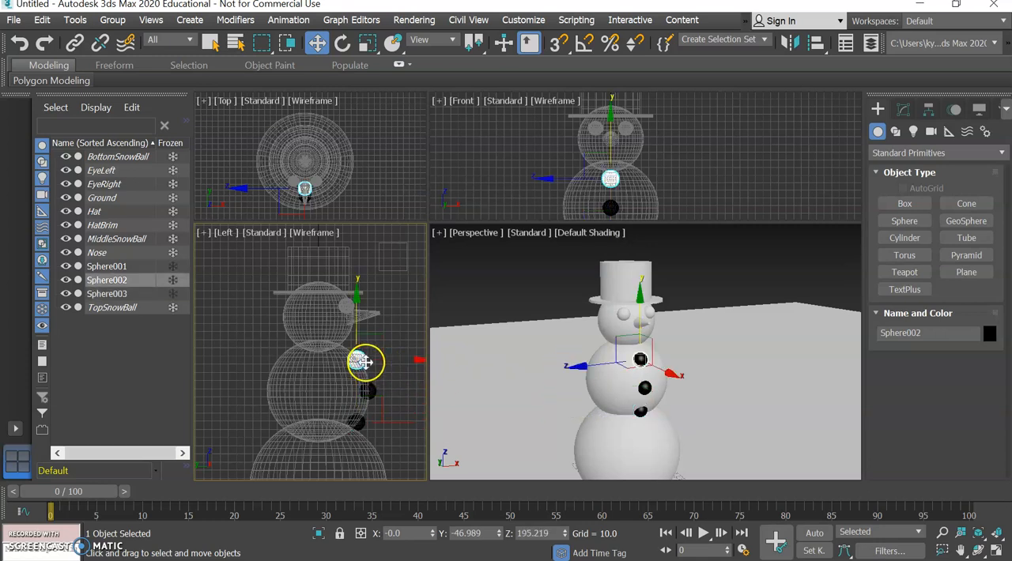
pyautogui.moveTo(359, 297); pyautogui.dragTo(357, 305)
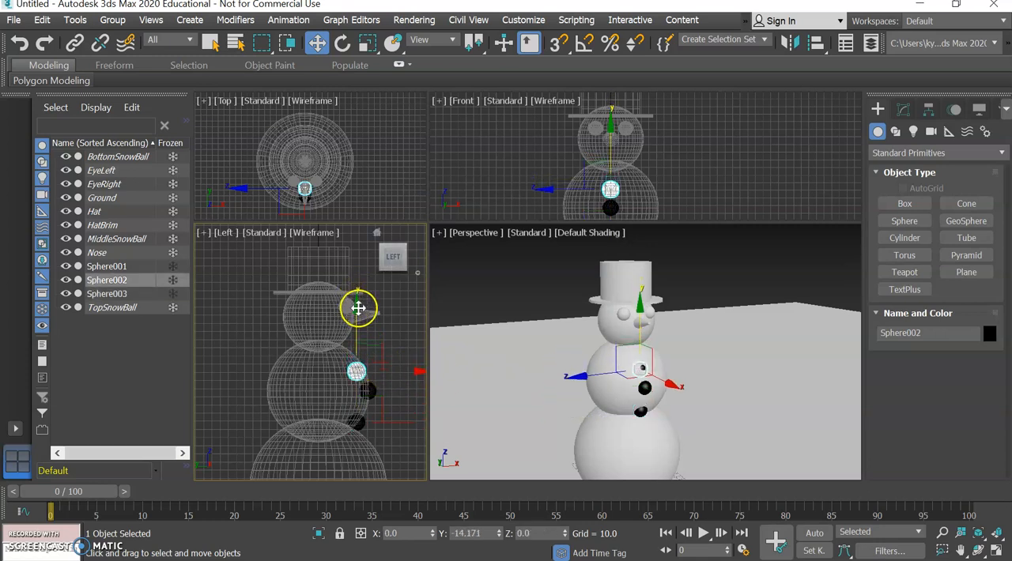
pyautogui.moveTo(397, 370); pyautogui.dragTo(402, 375)
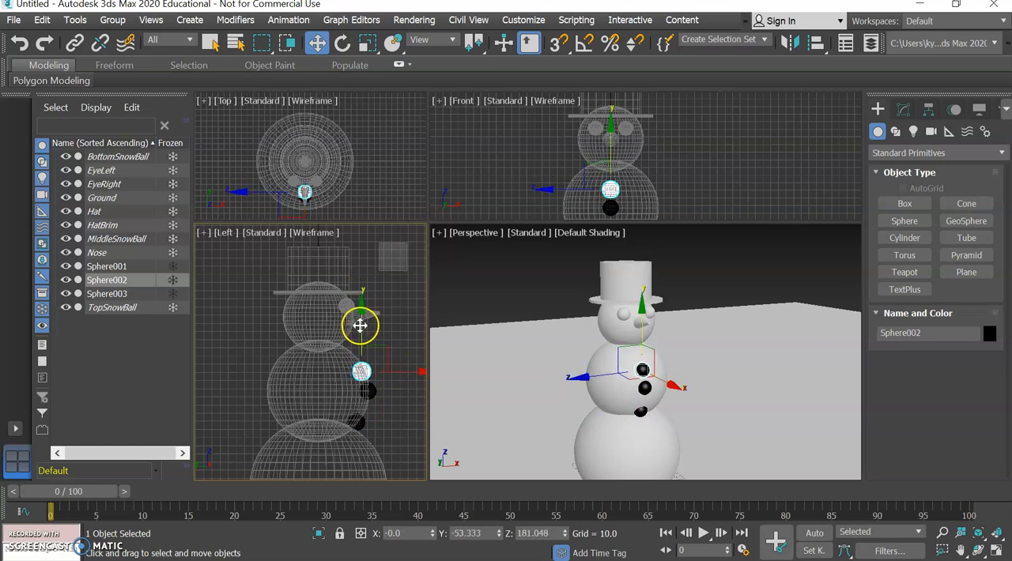
pyautogui.moveTo(359, 325); pyautogui.dragTo(360, 322)
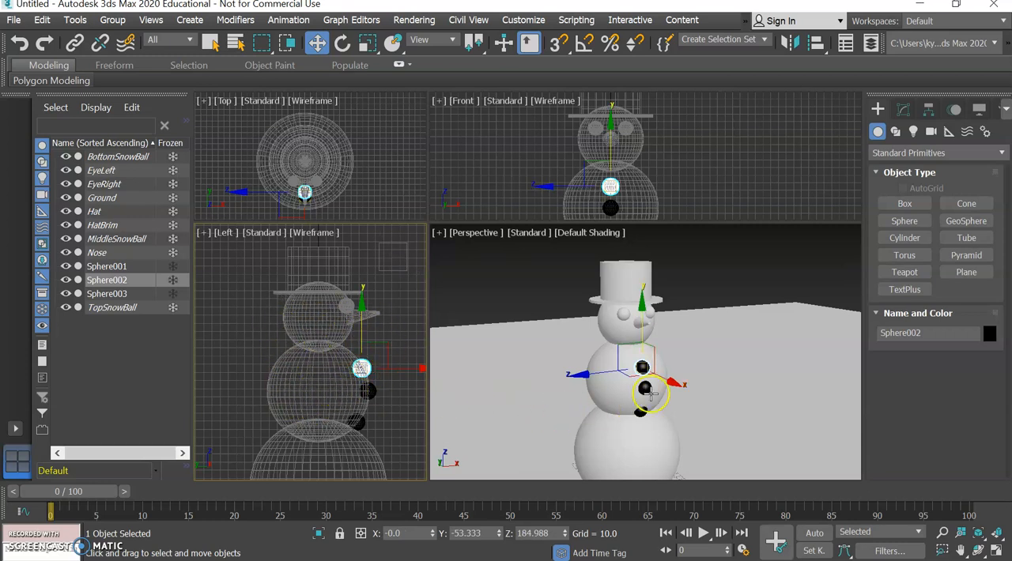
# Raise the lower button toward the middle one and shift it outward onto the snowball's front surface.
pyautogui.click(357, 421)
pyautogui.moveTo(355, 371); pyautogui.dragTo(353, 365)
pyautogui.moveTo(393, 416); pyautogui.dragTo(400, 419)
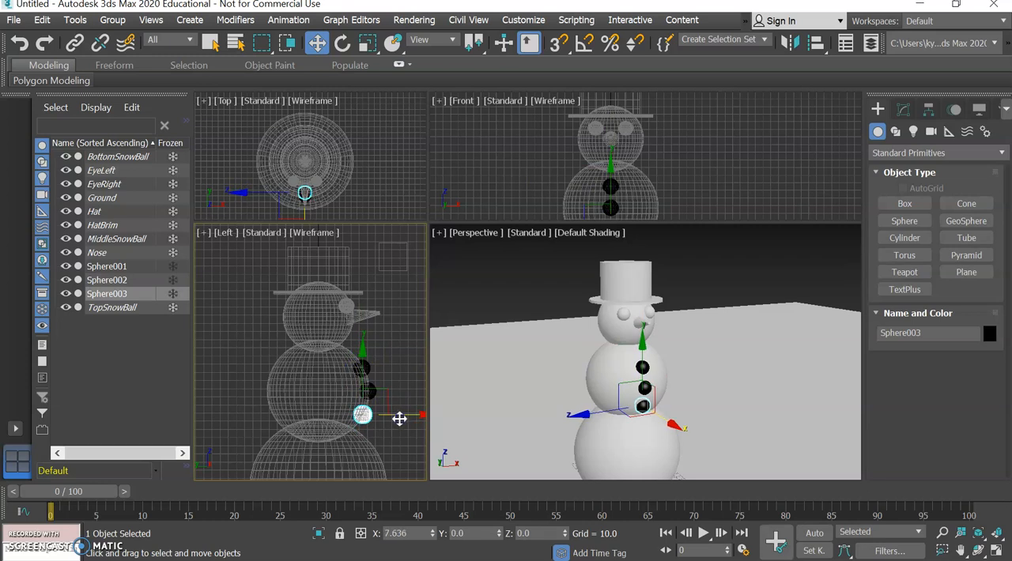
pyautogui.click(712, 294)
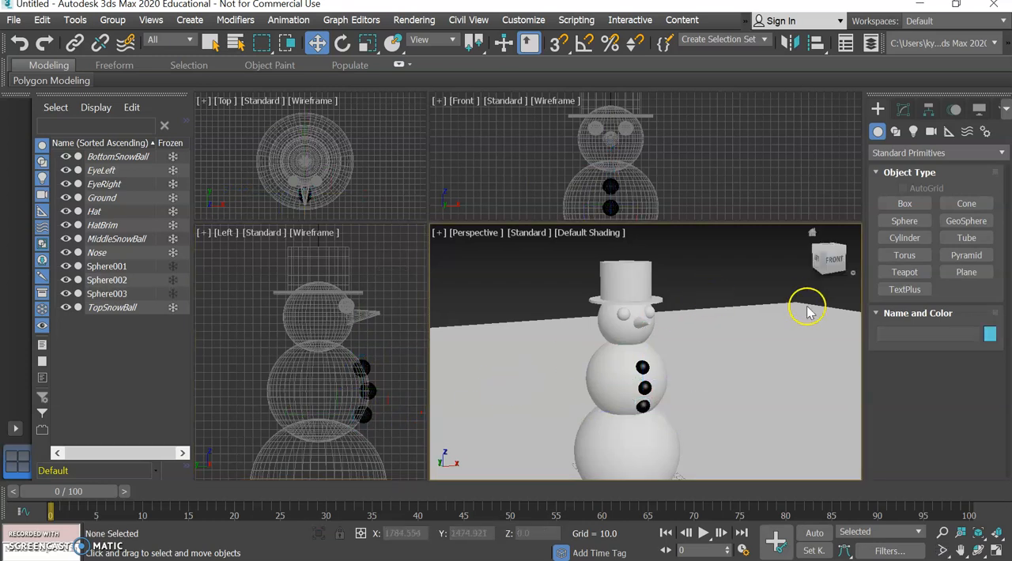
pyautogui.moveTo(823, 264)
pyautogui.mouseDown()
pyautogui.moveTo(783, 249)
pyautogui.moveTo(750, 275)
pyautogui.moveTo(821, 273)
pyautogui.moveTo(837, 262)
pyautogui.moveTo(821, 271)
pyautogui.moveTo(826, 261)
pyautogui.mouseUp()
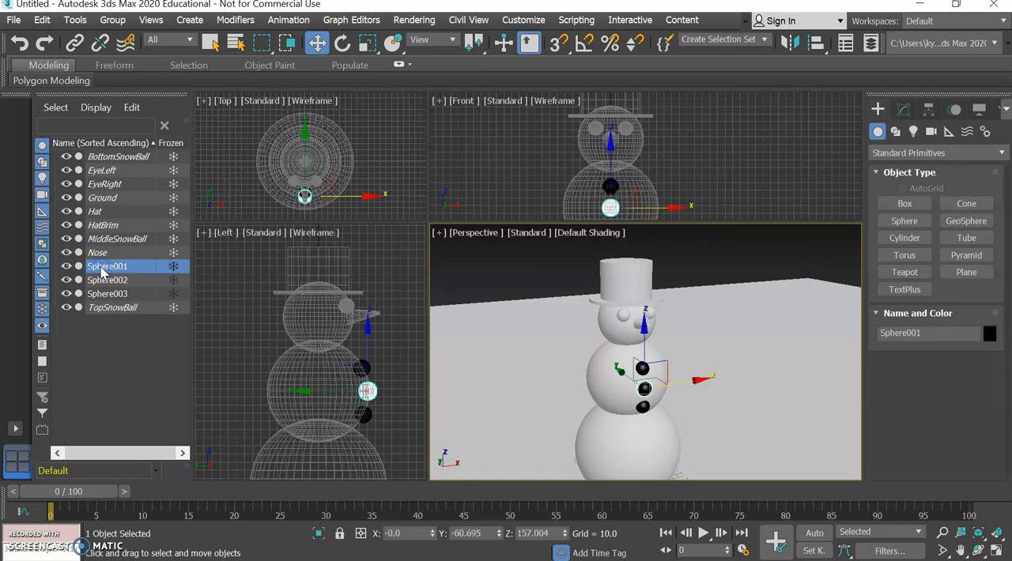
# Rename the original sphere in the middle of the button row as MiddleButton.
pyautogui.click(910, 333)
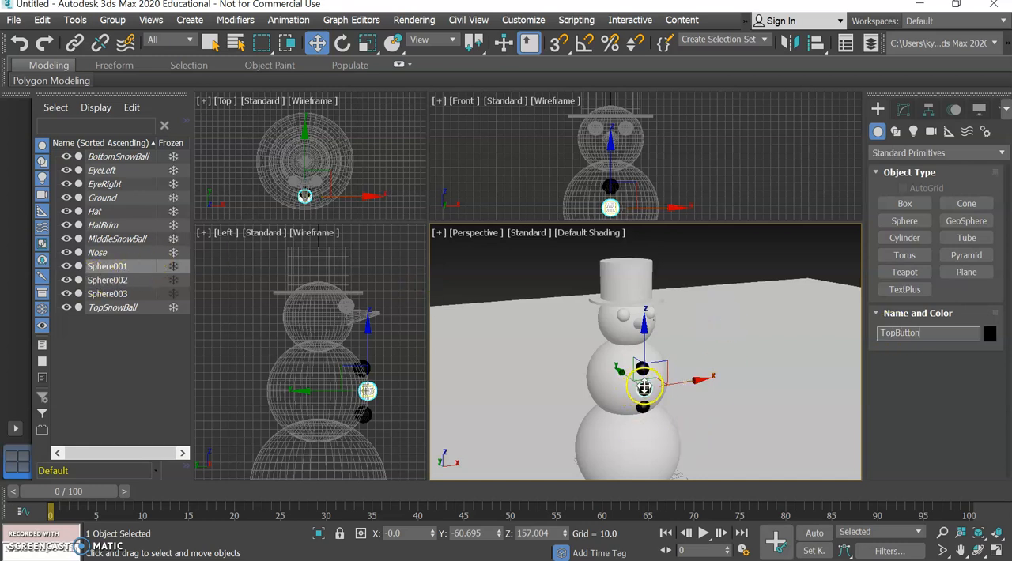
pyautogui.click(894, 332)
pyautogui.write('MButton')
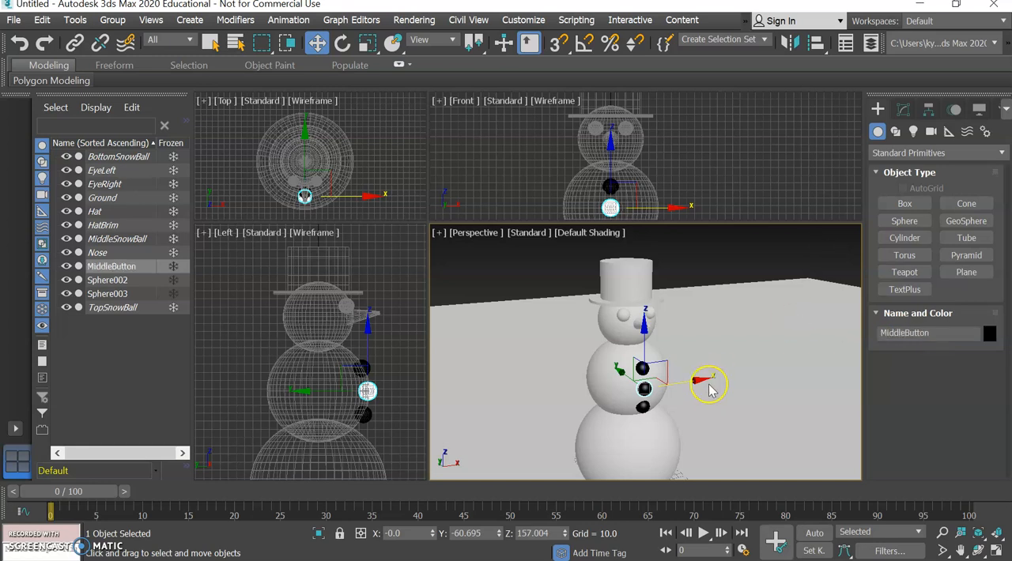
# Rename the lowest button sphere as BottomButton and the uppermost one as TopButton.
pyautogui.click(643, 407)
pyautogui.click(906, 333)
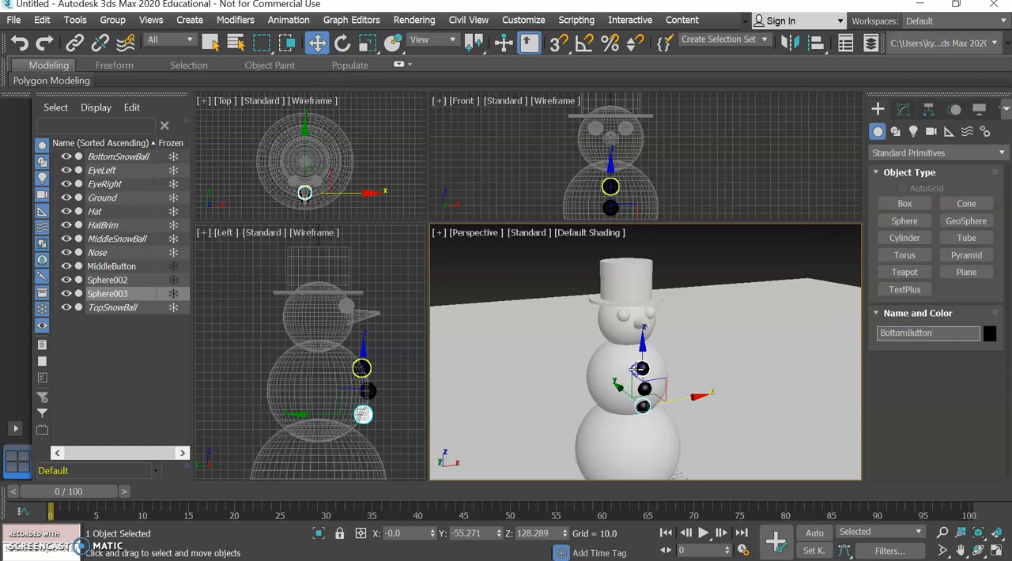
pyautogui.click(640, 370)
pyautogui.click(908, 334)
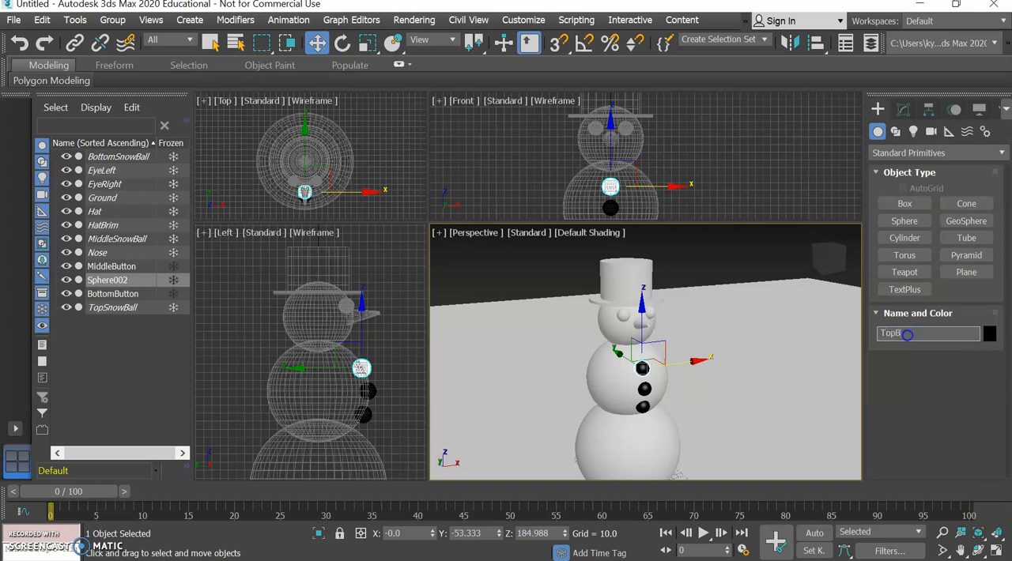
pyautogui.press('Return')
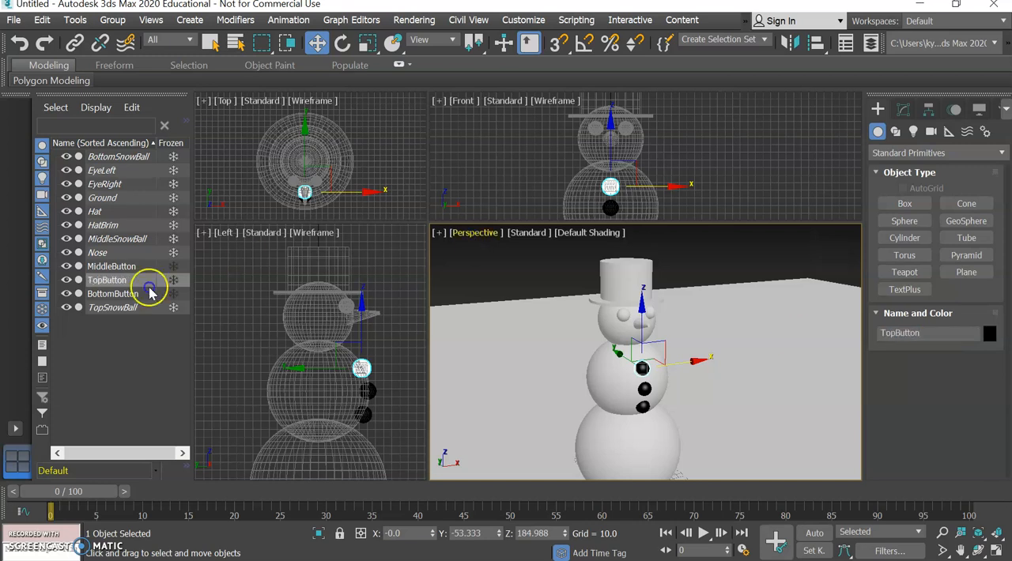
# Freeze MiddleButton, TopButton and BottomButton, and clear the selection.
pyautogui.click(172, 268)
pyautogui.click(173, 280)
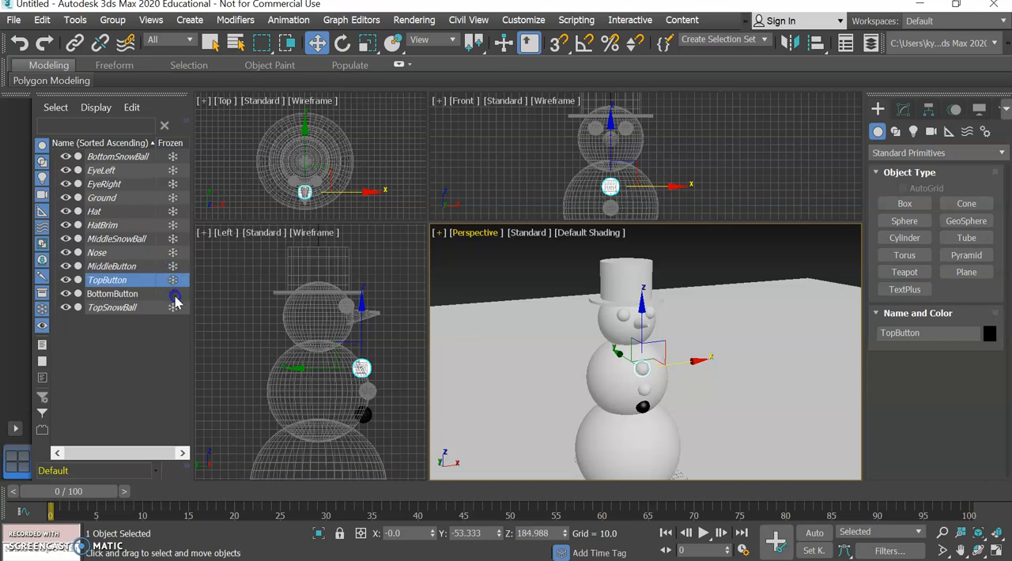
pyautogui.click(173, 294)
pyautogui.click(724, 251)
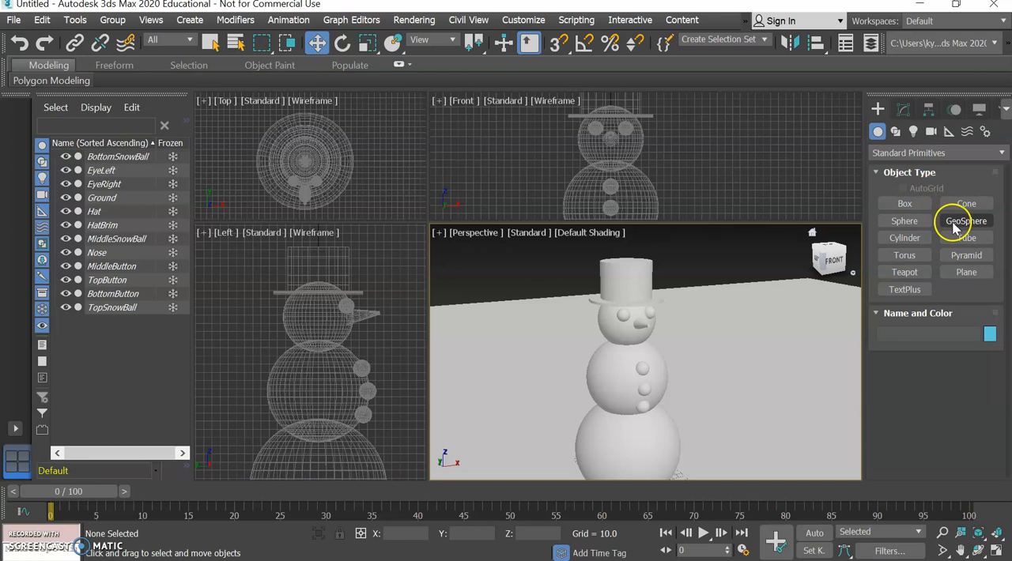
# Create a thin upright cylinder with a radius of about 3.7 beside the snowman in the Top view.
pyautogui.click(927, 240)
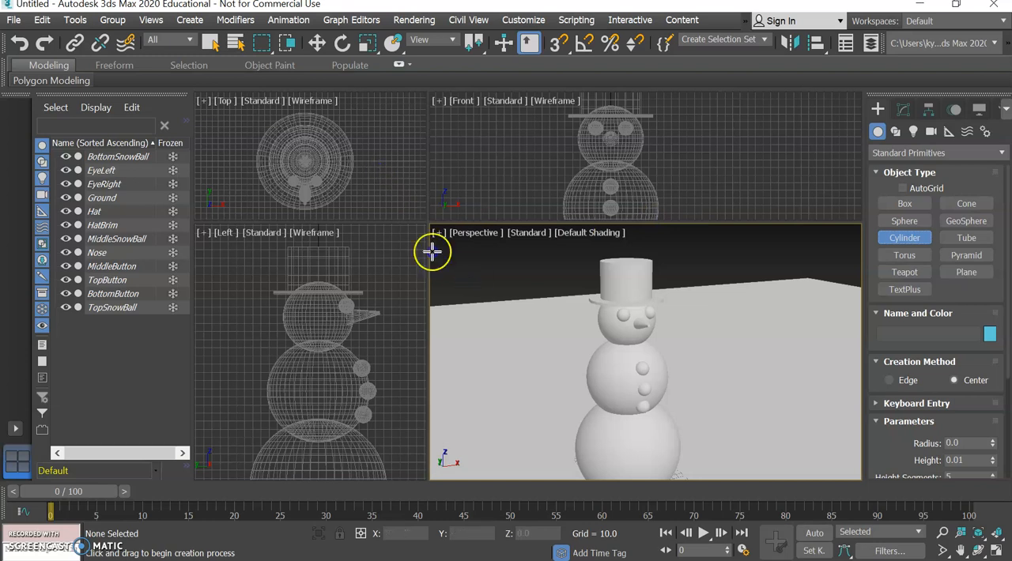
pyautogui.click(390, 179)
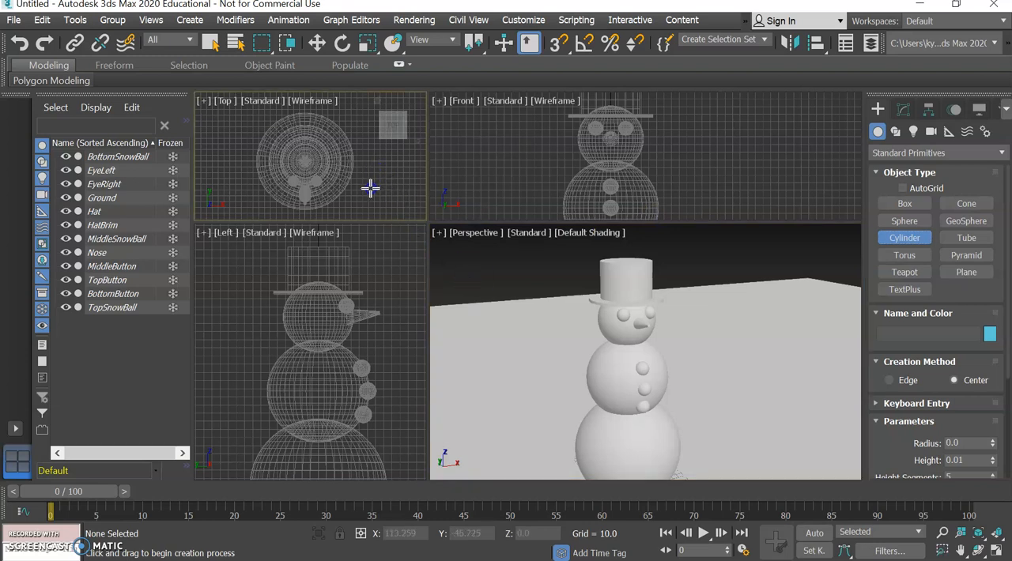
pyautogui.scroll(10, 370, 188)
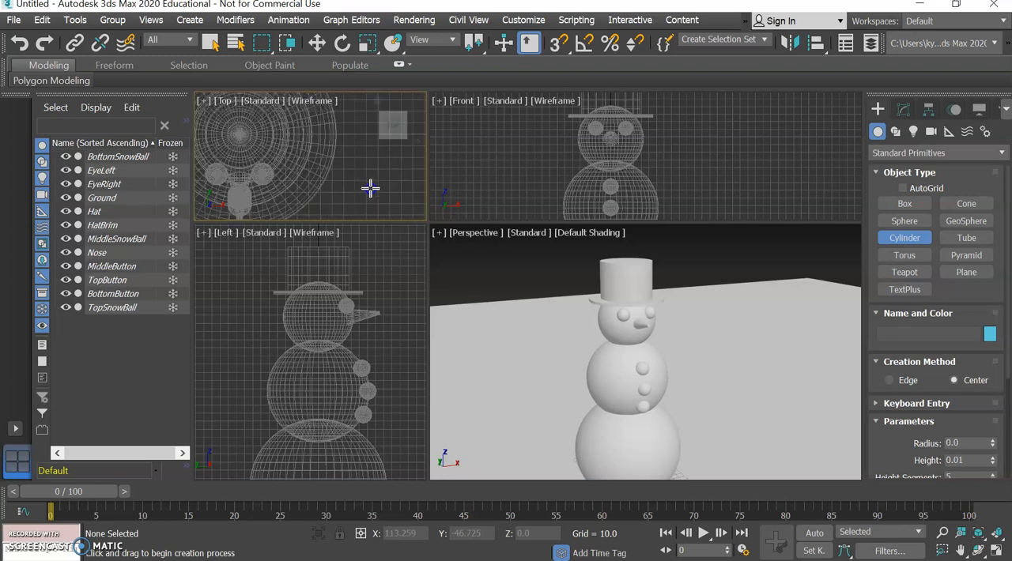
pyautogui.moveTo(324, 165); pyautogui.dragTo(334, 171)
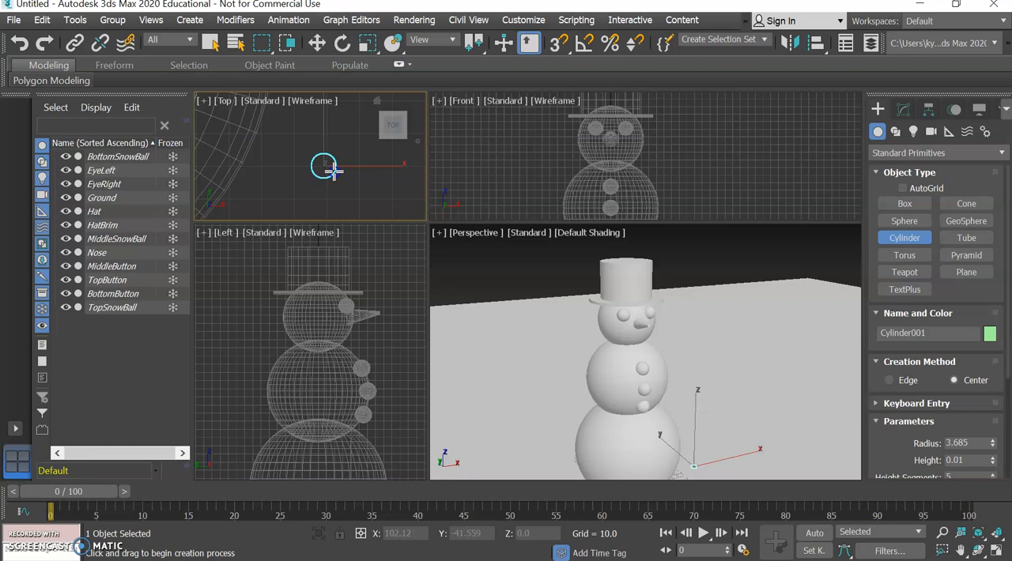
pyautogui.moveTo(333, 171); pyautogui.dragTo(333, 171)
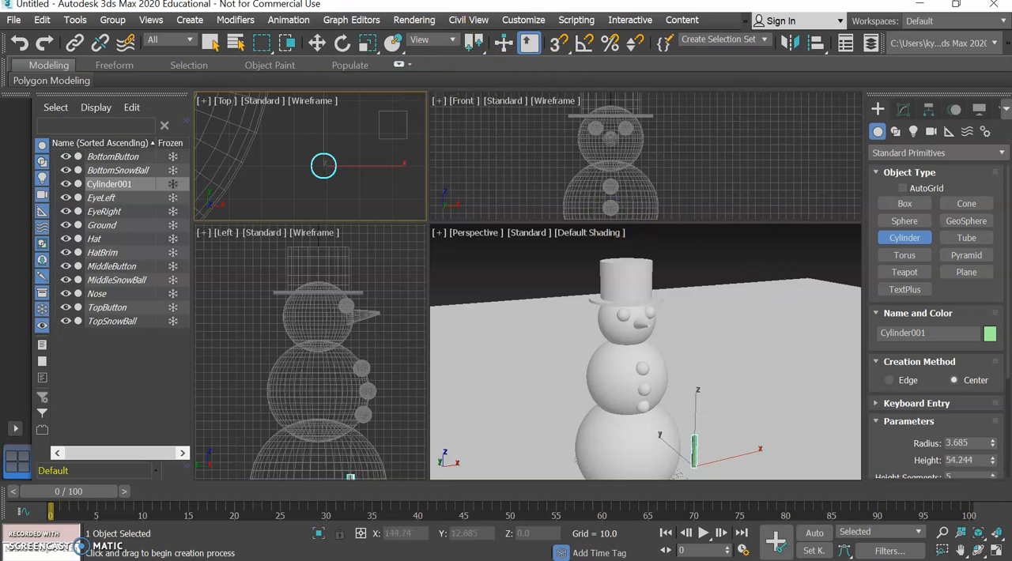
# Set the cylinder's height to 100 and extend it further to 152.
pyautogui.click(993, 458)
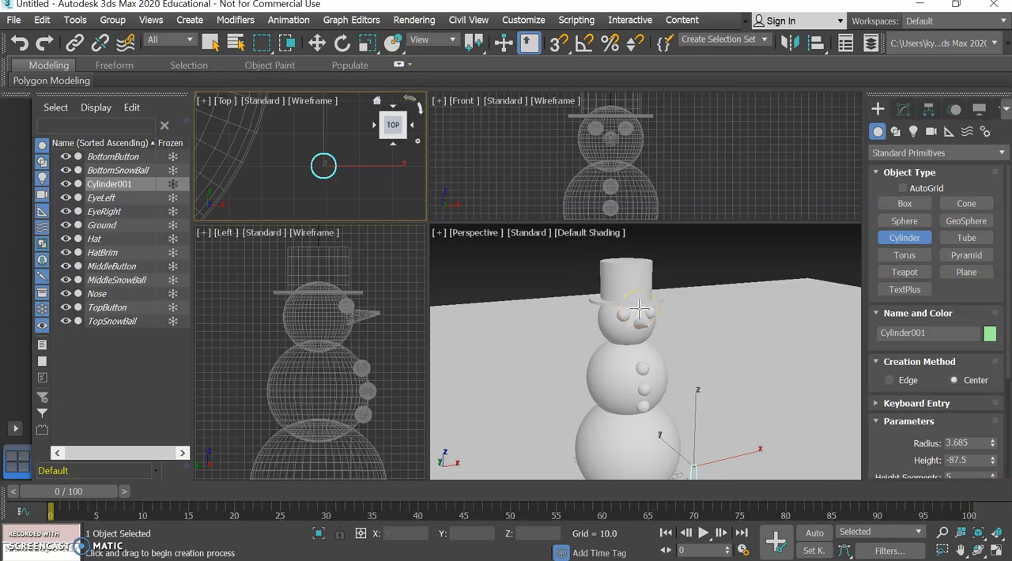
pyautogui.click(979, 465)
pyautogui.moveTo(979, 465); pyautogui.dragTo(936, 459)
pyautogui.write('100')
pyautogui.press('Return')
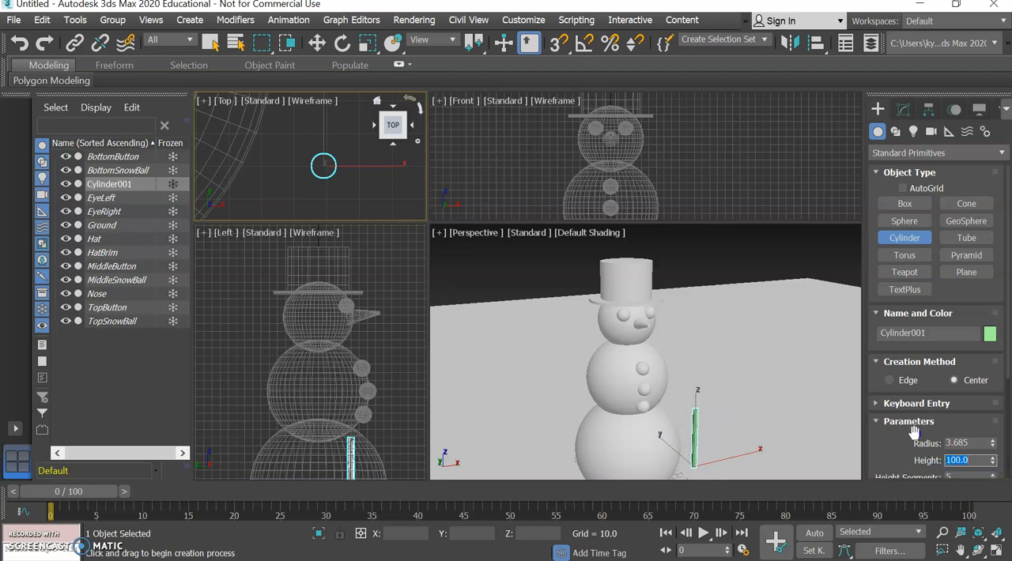
pyautogui.moveTo(993, 464); pyautogui.dragTo(978, 425)
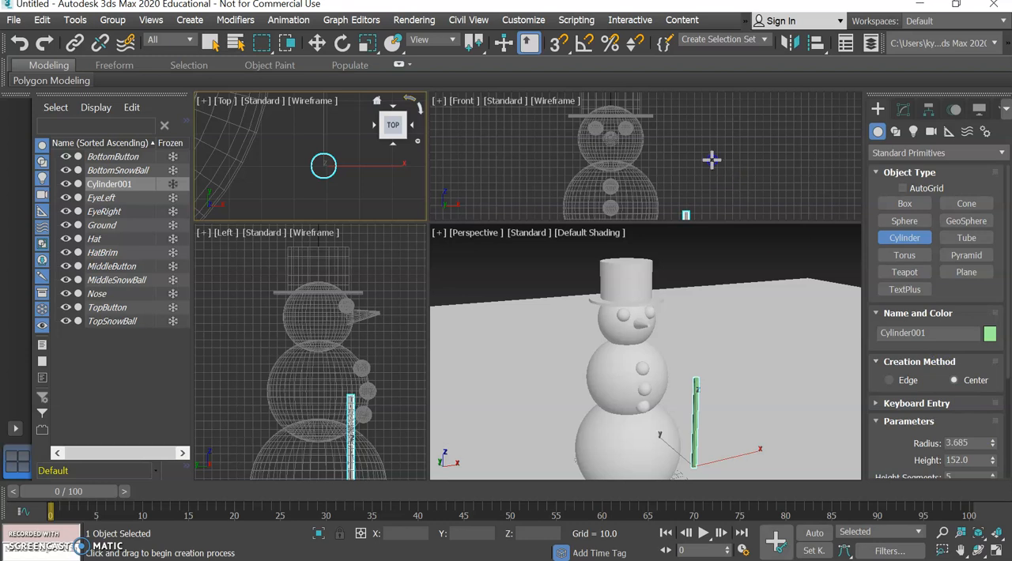
# Align the cylinder to MiddleSnowBall in X, Y and Z position, pivot point to pivot point.
pyautogui.scroll(-3, 712, 160)
pyautogui.scroll(-3, 712, 160)
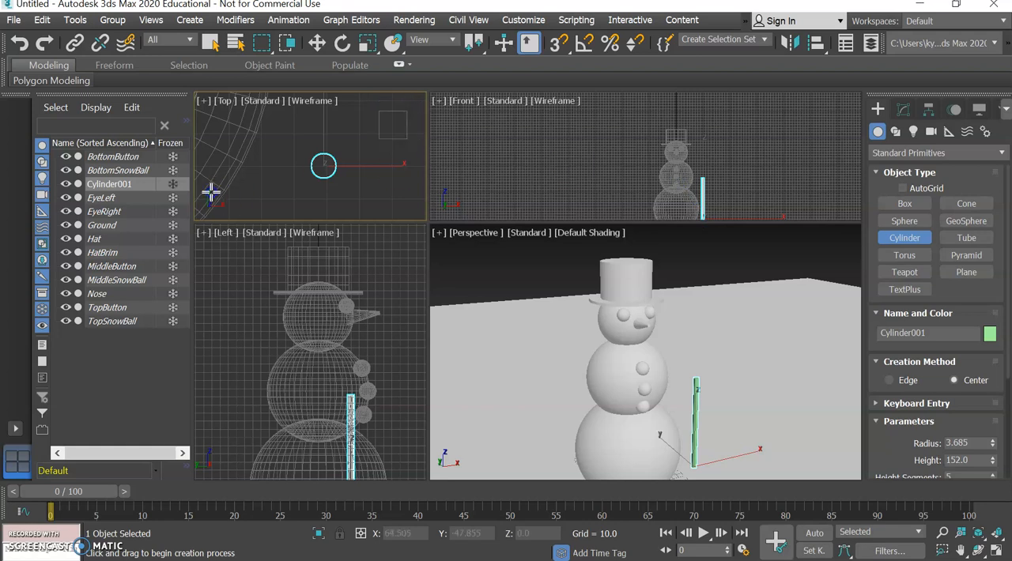
pyautogui.click(816, 43)
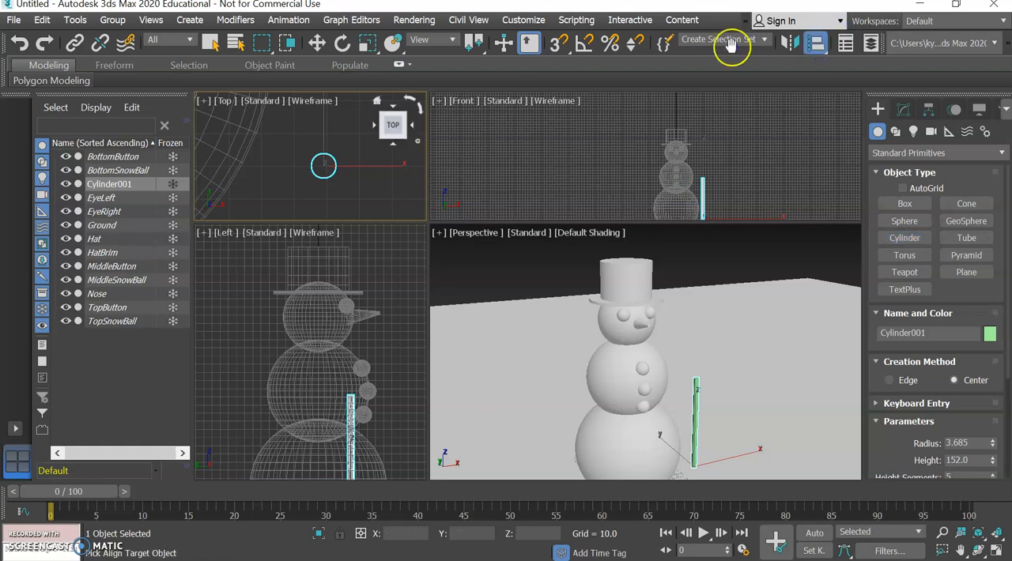
pyautogui.click(171, 281)
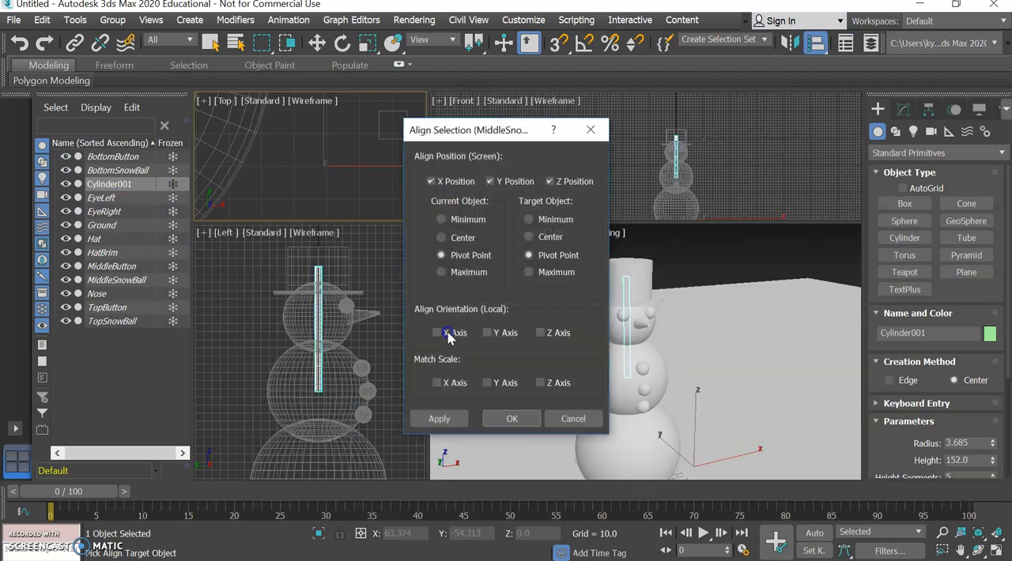
pyautogui.click(508, 419)
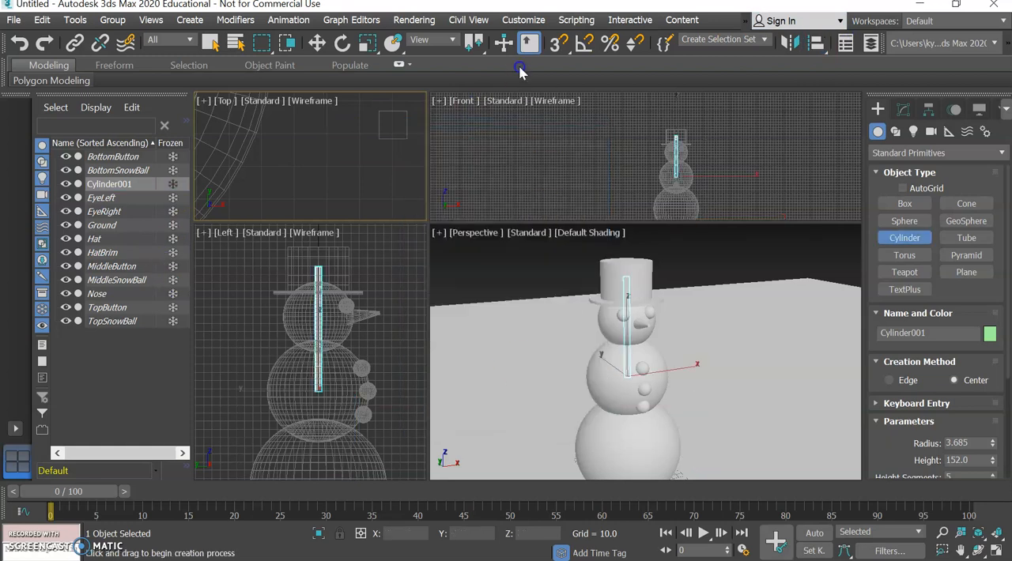
# Rotate the cylinder about 59 degrees in the Front view so it extends outward and upward as an arm.
pyautogui.click(343, 44)
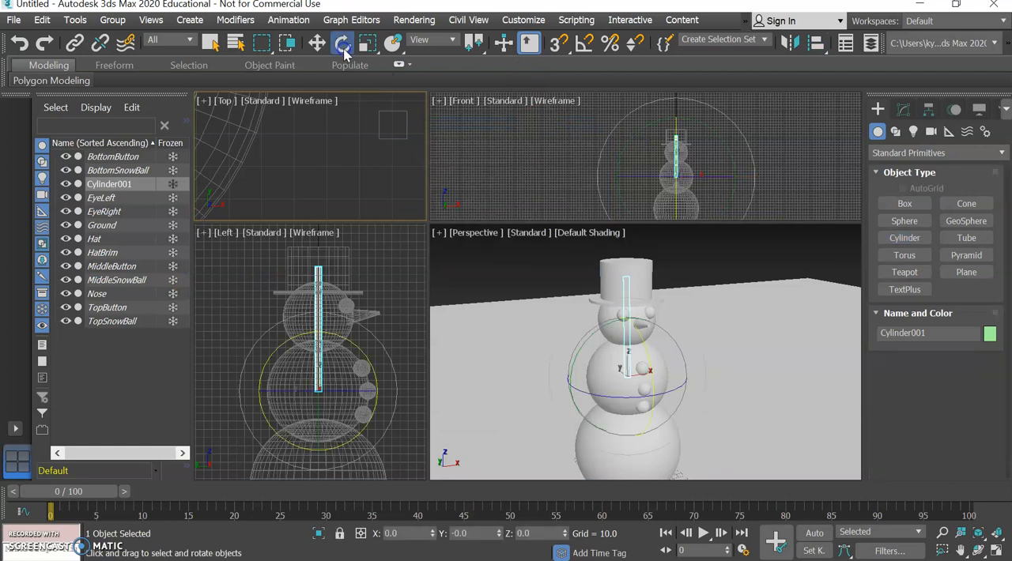
pyautogui.click(700, 127)
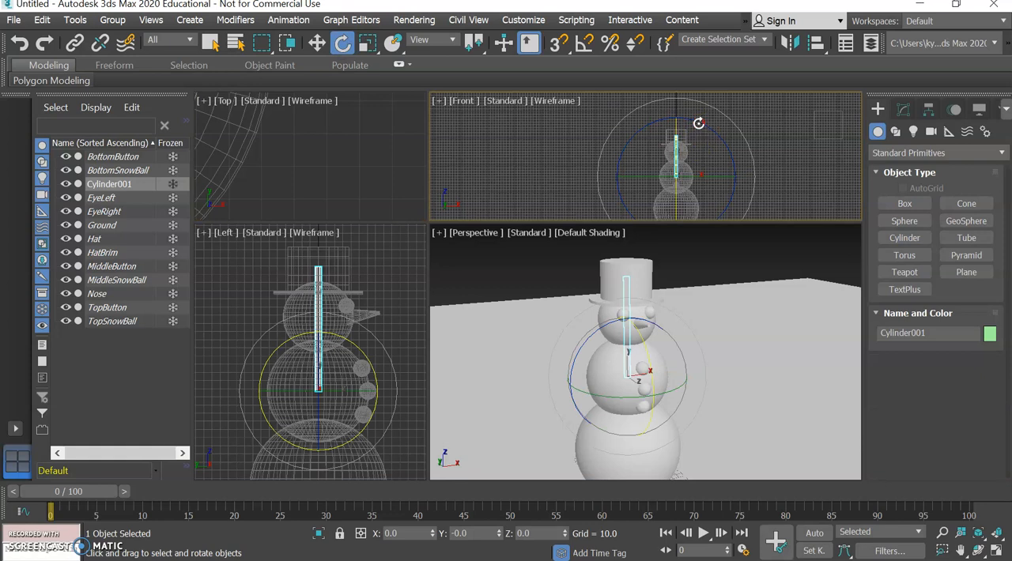
pyautogui.moveTo(699, 125); pyautogui.dragTo(757, 158)
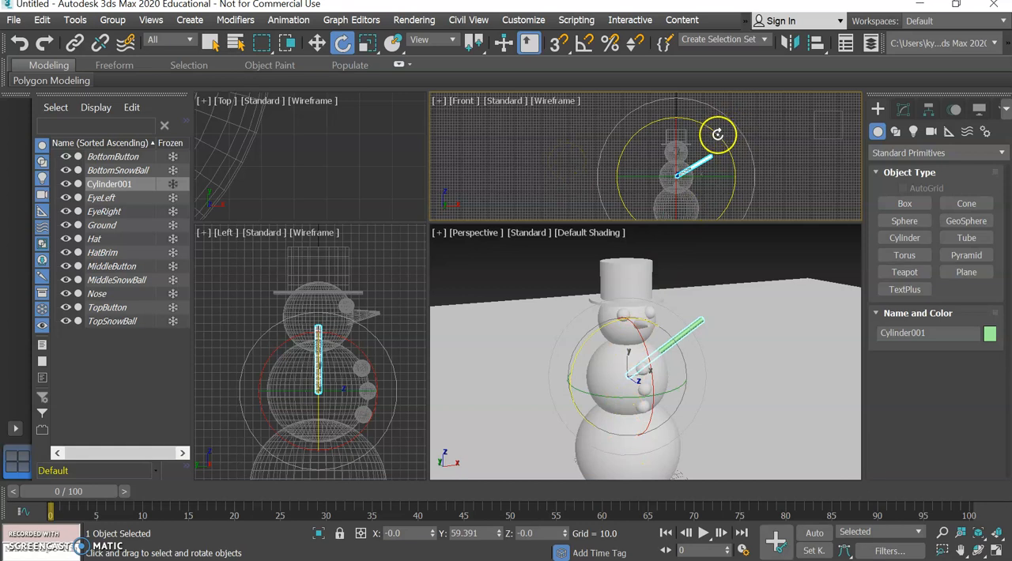
# Make a rotated copy of the arm, turned about 123 degrees in the Front view to the snowman's opposite side.
pyautogui.moveTo(717, 134); pyautogui.dragTo(563, 112)
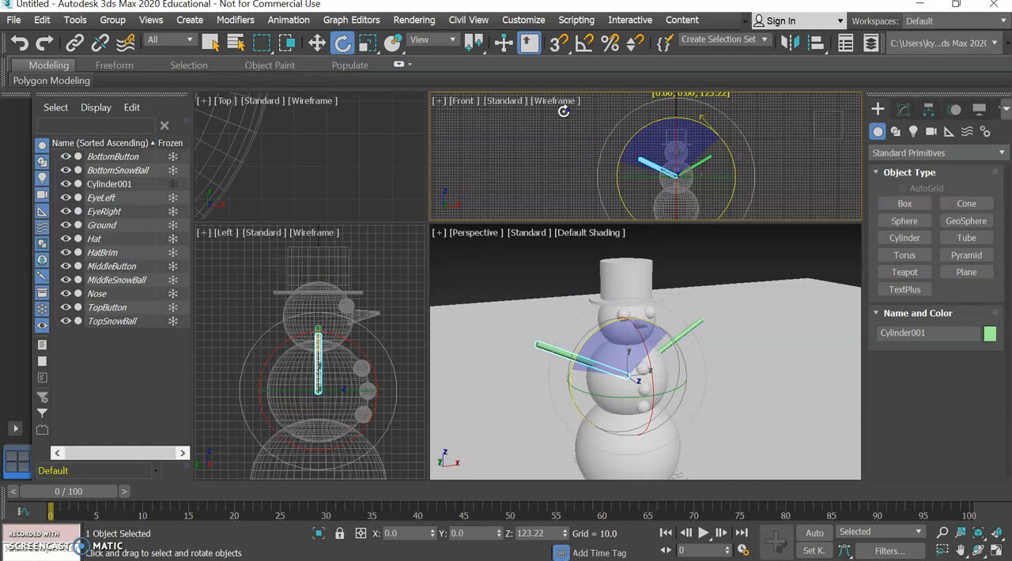
pyautogui.keyDown('shift'); pyautogui.moveTo(564, 111); pyautogui.dragTo(564, 112); pyautogui.keyUp('shift')
pyautogui.click(497, 357)
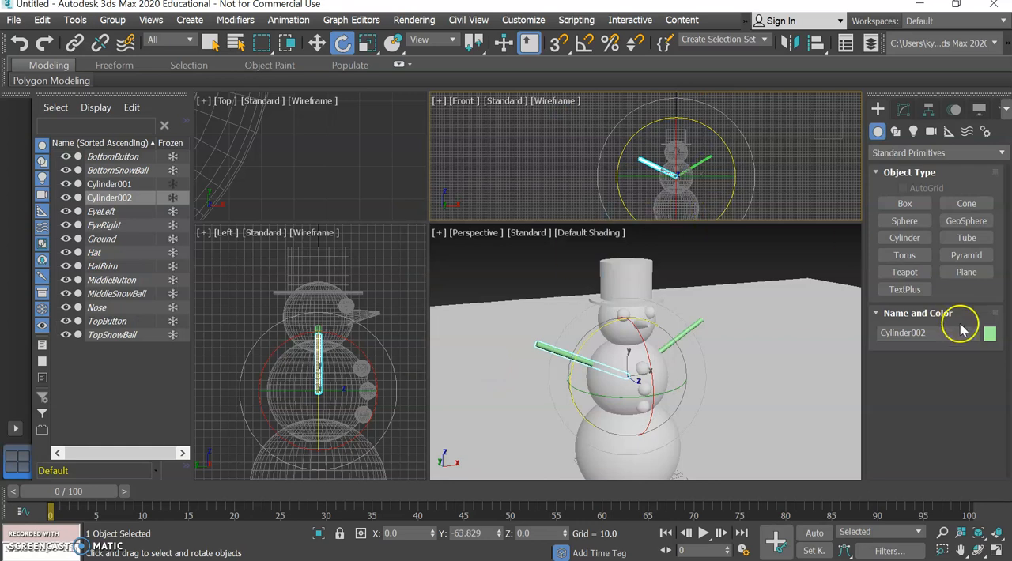
# Change the copied arm's object color to light red from the 3ds Max palette.
pyautogui.click(990, 336)
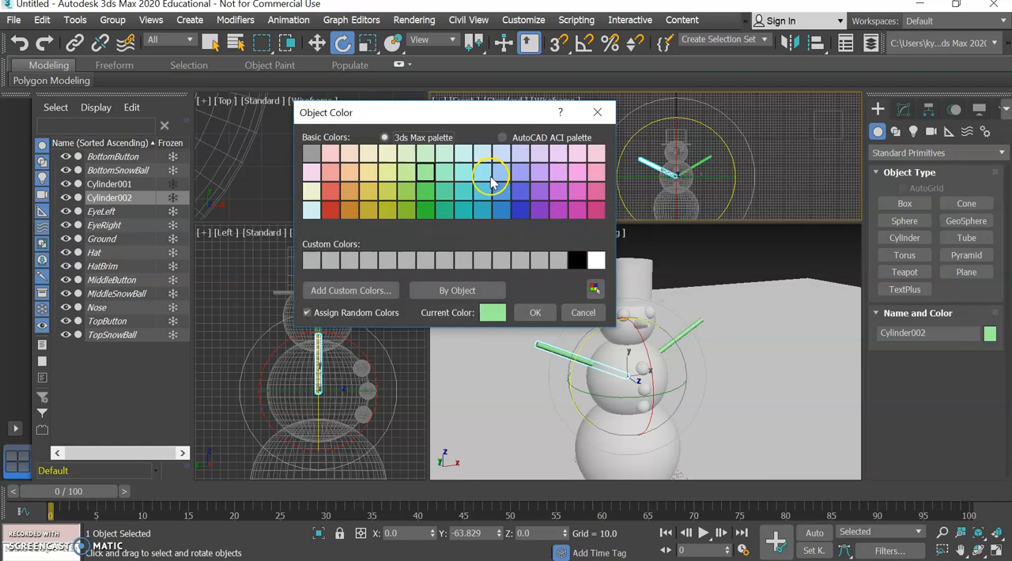
pyautogui.click(331, 175)
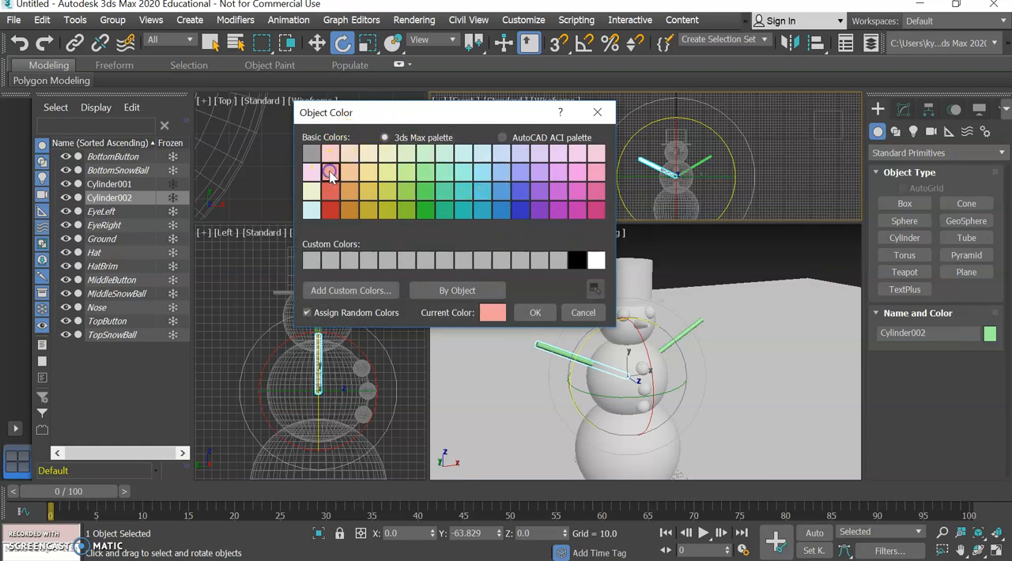
pyautogui.click(540, 314)
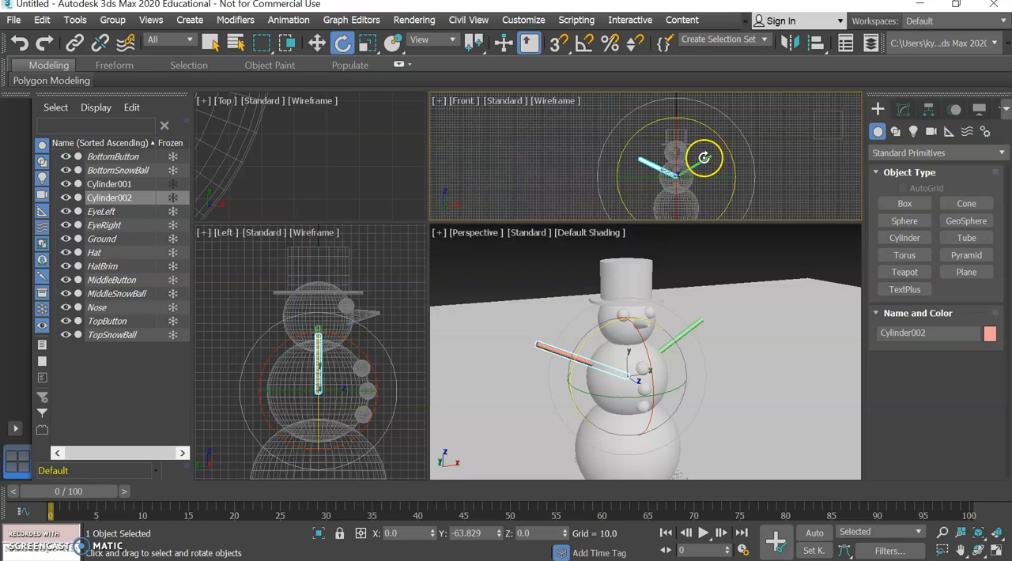
# Give the original green arm the same light red object color and clear the selection.
pyautogui.click(209, 44)
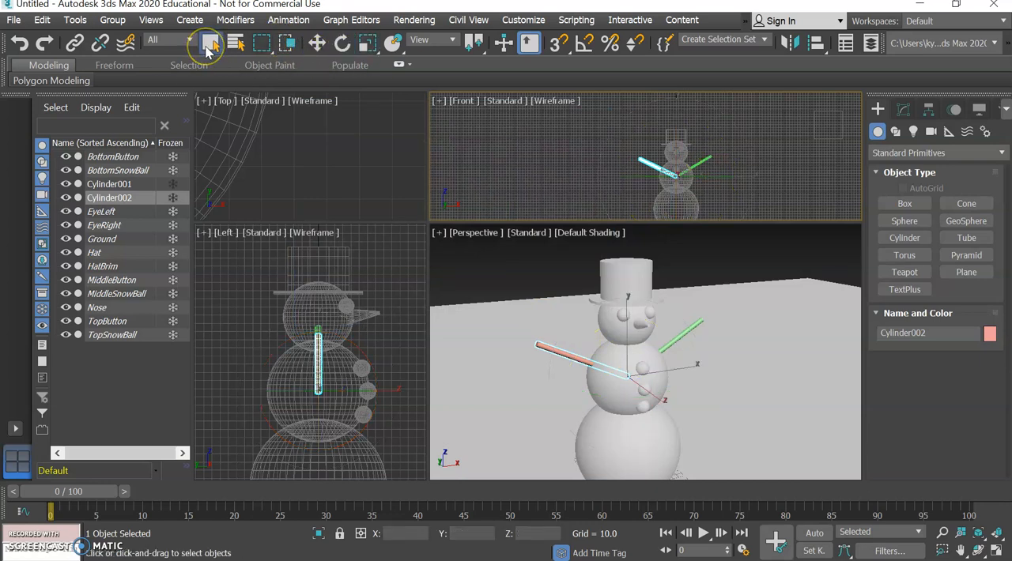
pyautogui.click(688, 331)
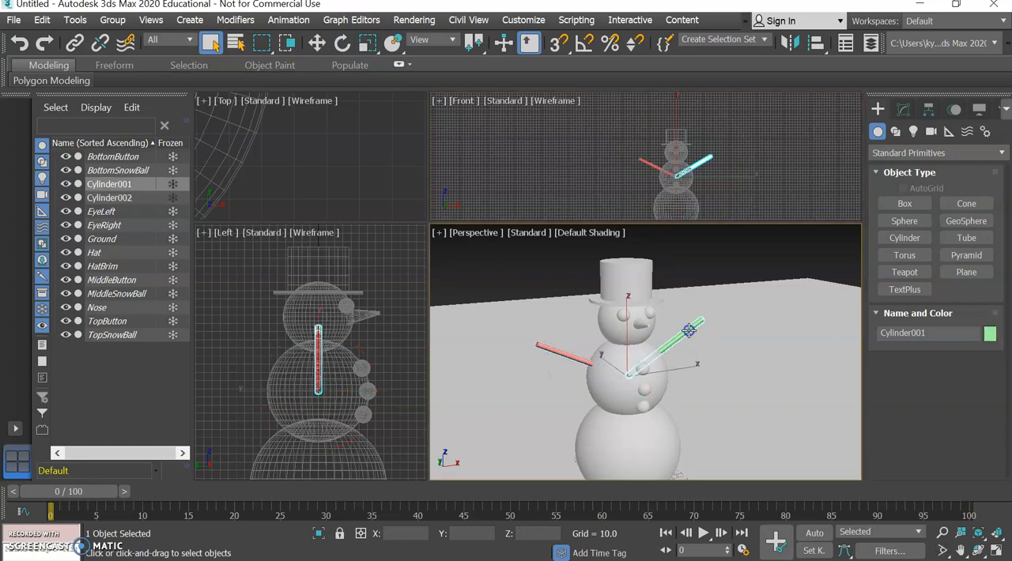
pyautogui.click(991, 335)
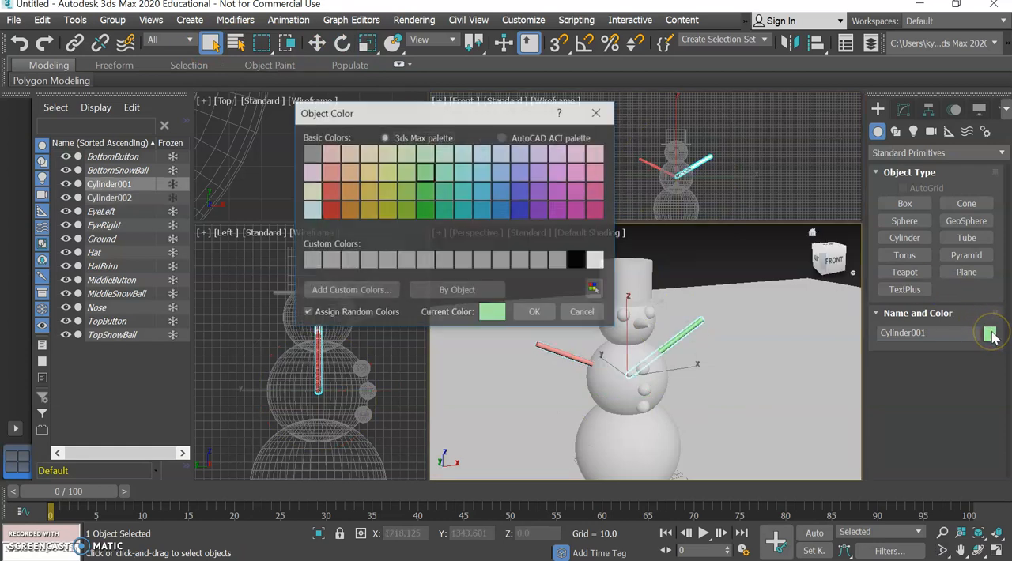
pyautogui.click(331, 176)
pyautogui.click(537, 313)
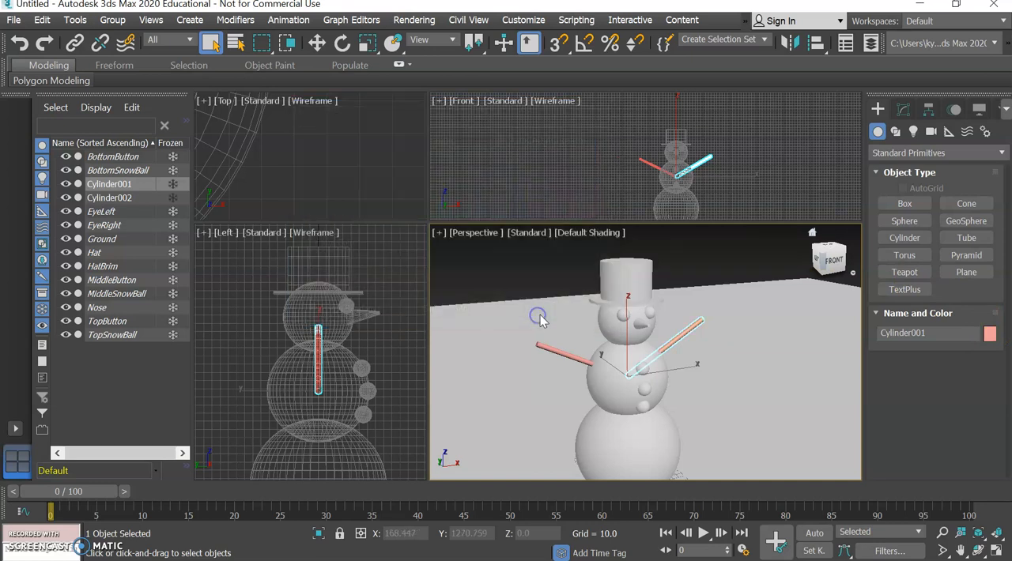
pyautogui.click(728, 255)
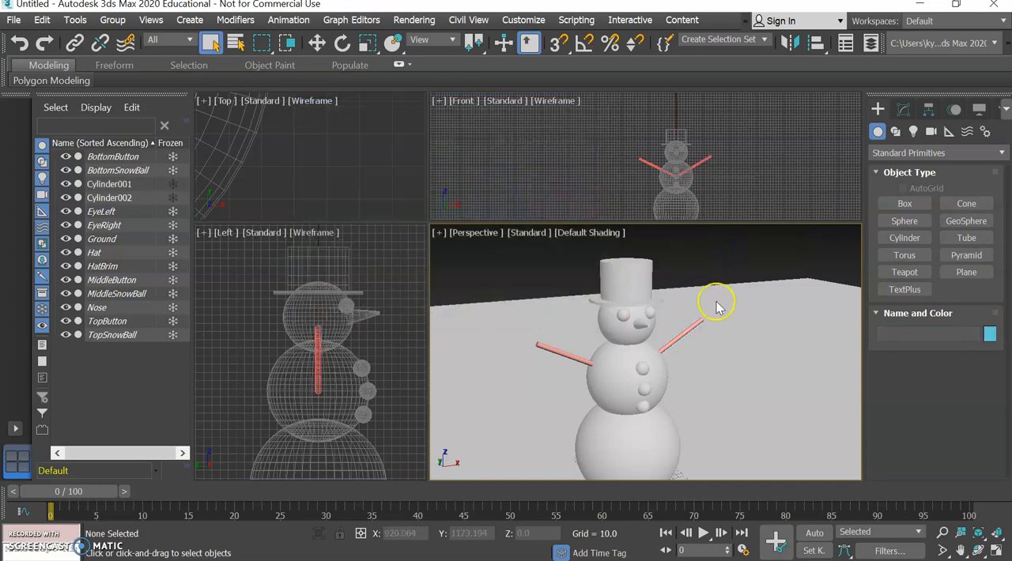
# Rename the original arm, Cylinder001, as ArmLeft.
pyautogui.click(820, 263)
pyautogui.moveTo(820, 263)
pyautogui.mouseDown()
pyautogui.moveTo(810, 259)
pyautogui.moveTo(845, 248)
pyautogui.moveTo(839, 262)
pyautogui.mouseUp()
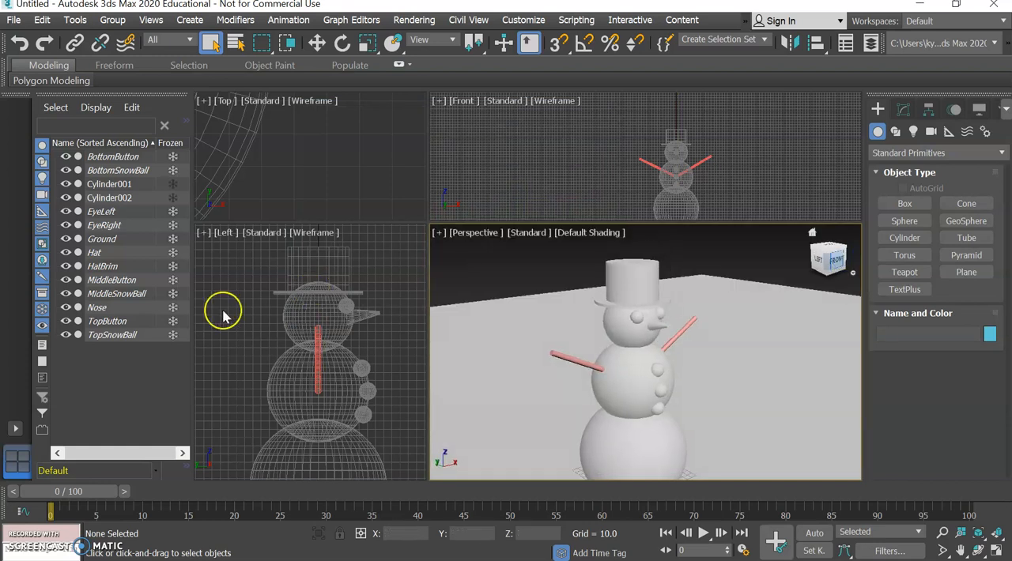
pyautogui.click(108, 187)
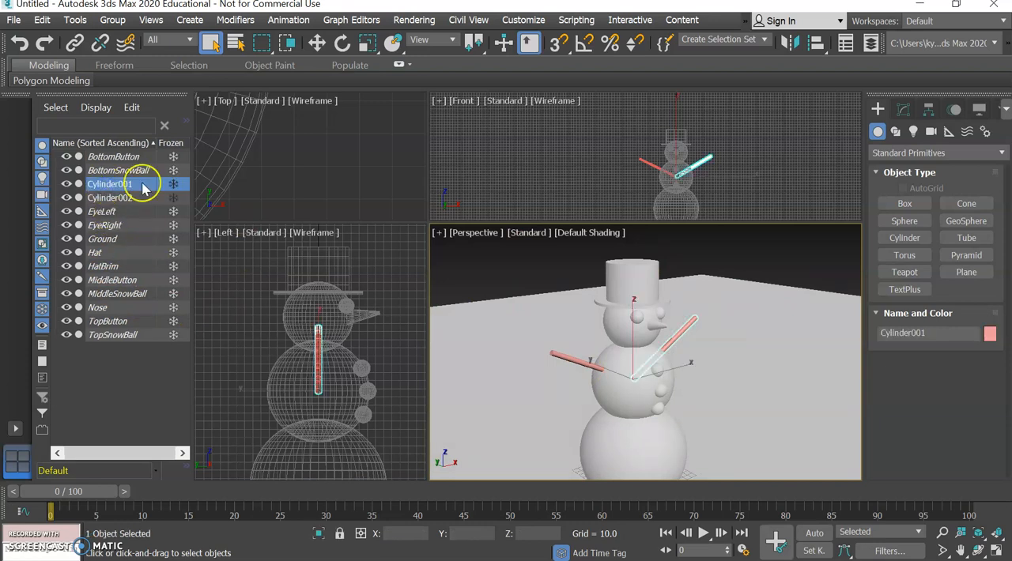
pyautogui.press('BackSpace')
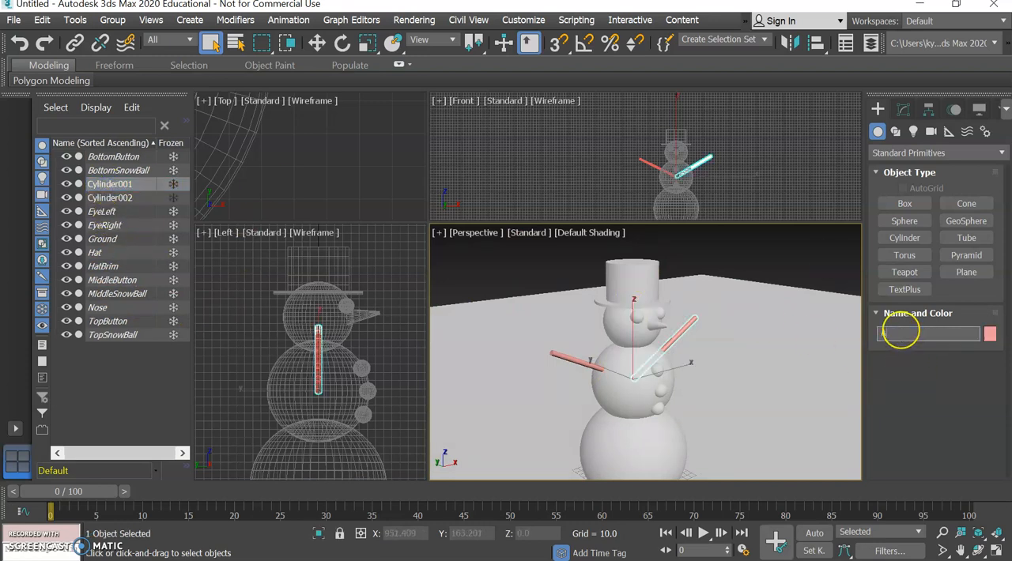
pyautogui.write('ArmLeft')
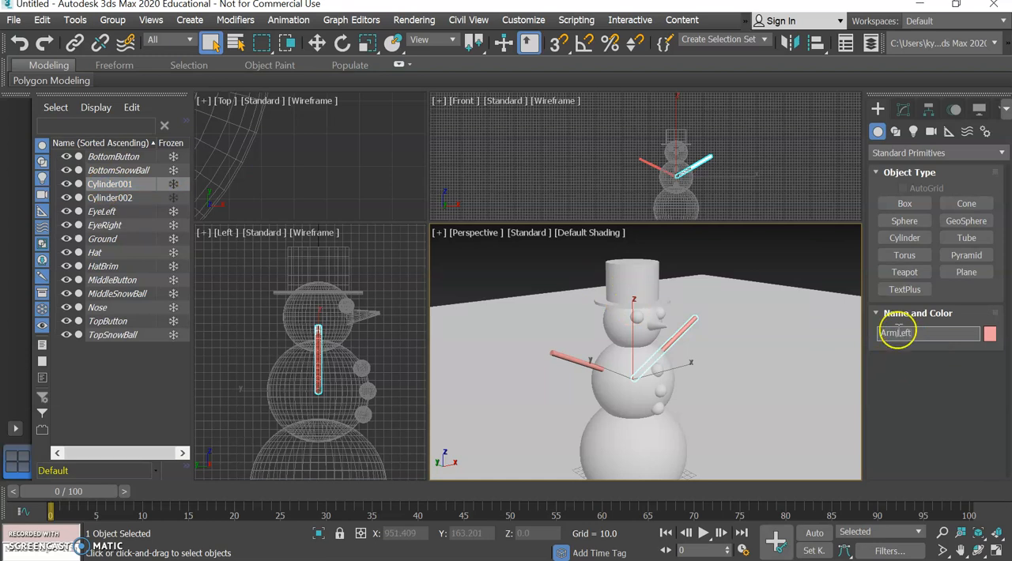
# Rename the copied arm, Cylinder002, as ArmRight.
pyautogui.click(109, 201)
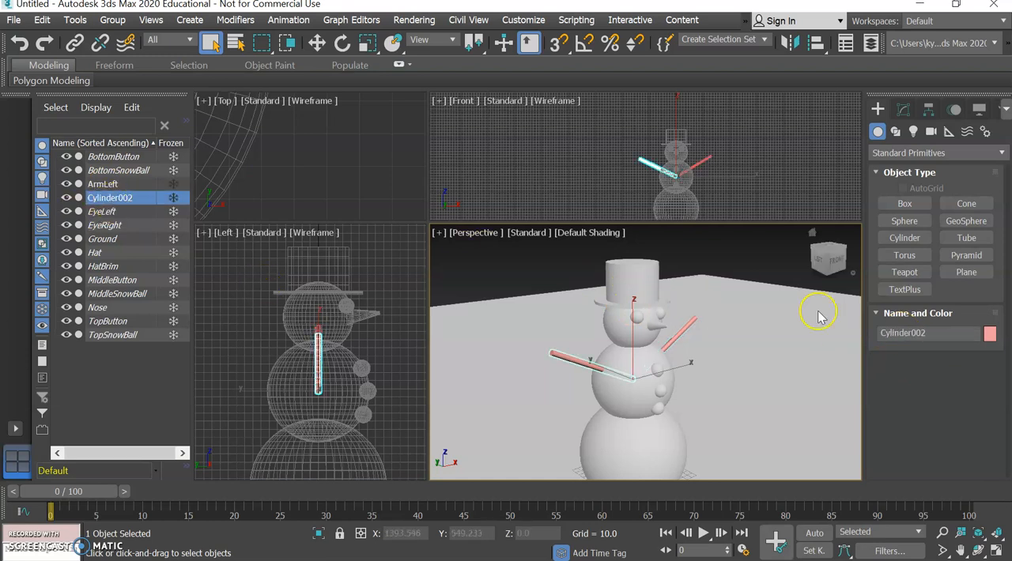
pyautogui.click(926, 334)
pyautogui.write('ArmRight')
pyautogui.press('Return')
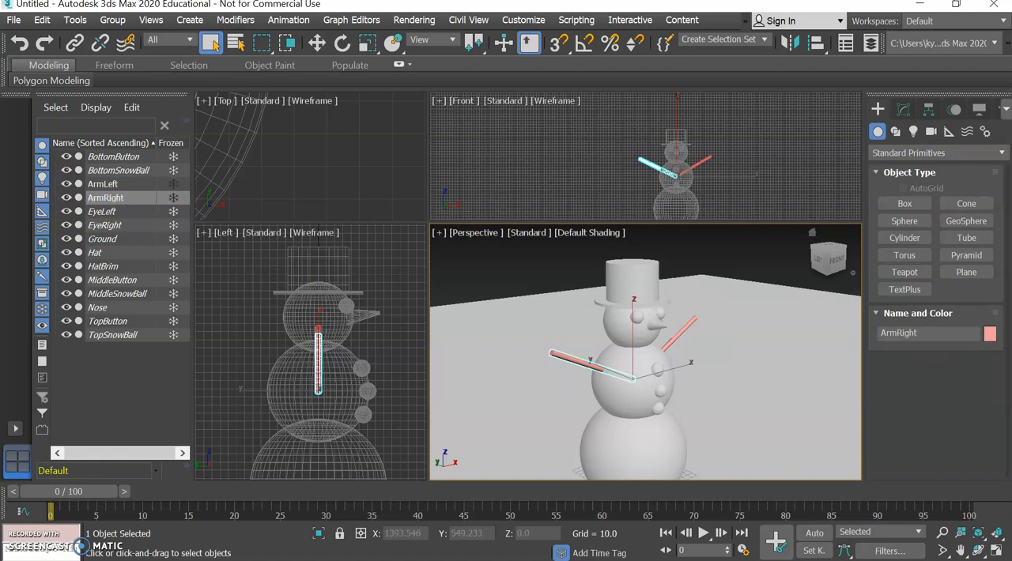
# Freeze ArmLeft and ArmRight and clear the selection.
pyautogui.click(174, 185)
pyautogui.click(174, 199)
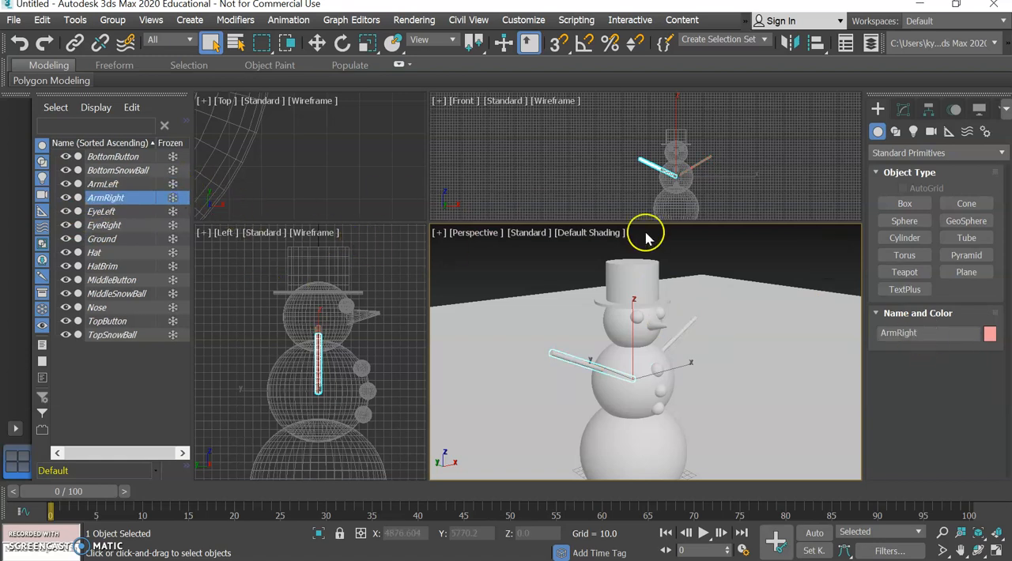
pyautogui.click(744, 281)
# Examine the whole snowman and its arms in the Perspective view, both close up and from farther away.
pyautogui.moveTo(815, 261); pyautogui.dragTo(813, 234)
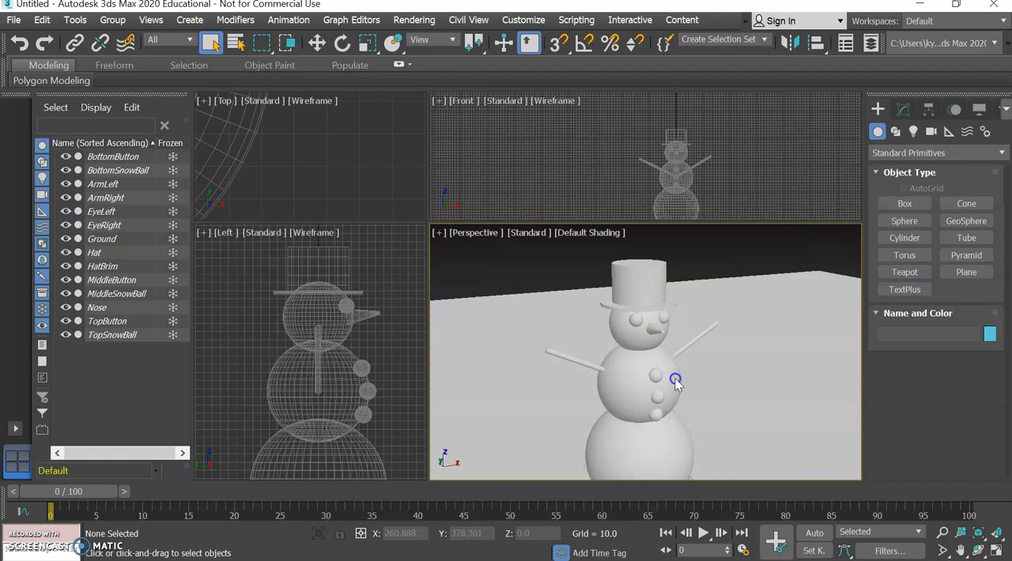
pyautogui.scroll(5, 676, 383)
pyautogui.scroll(-10, 675, 381)
pyautogui.scroll(5, 676, 383)
pyautogui.scroll(-2, 676, 384)
pyautogui.scroll(4, 676, 384)
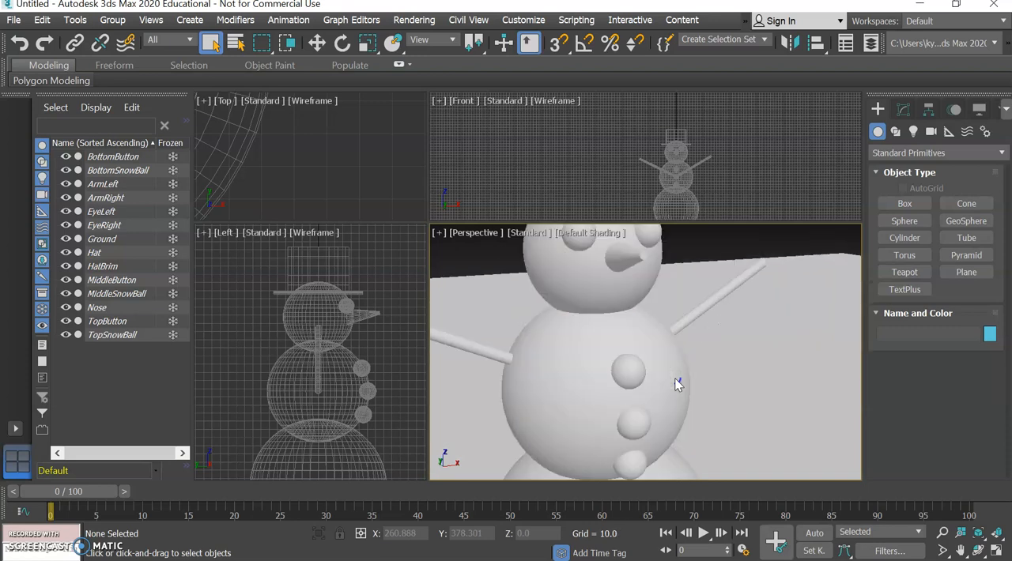
pyautogui.scroll(-8, 676, 384)
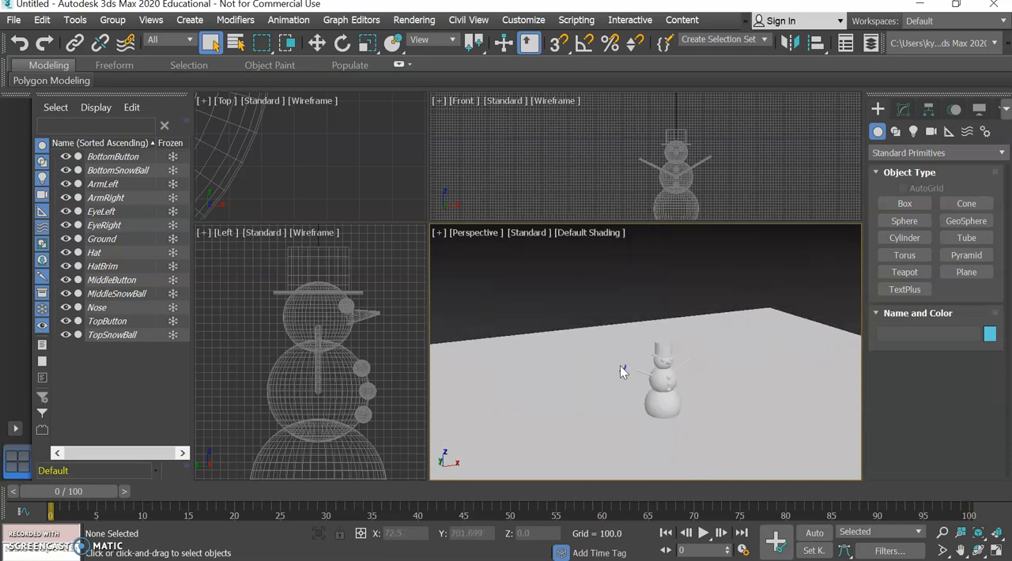
pyautogui.scroll(6, 620, 366)
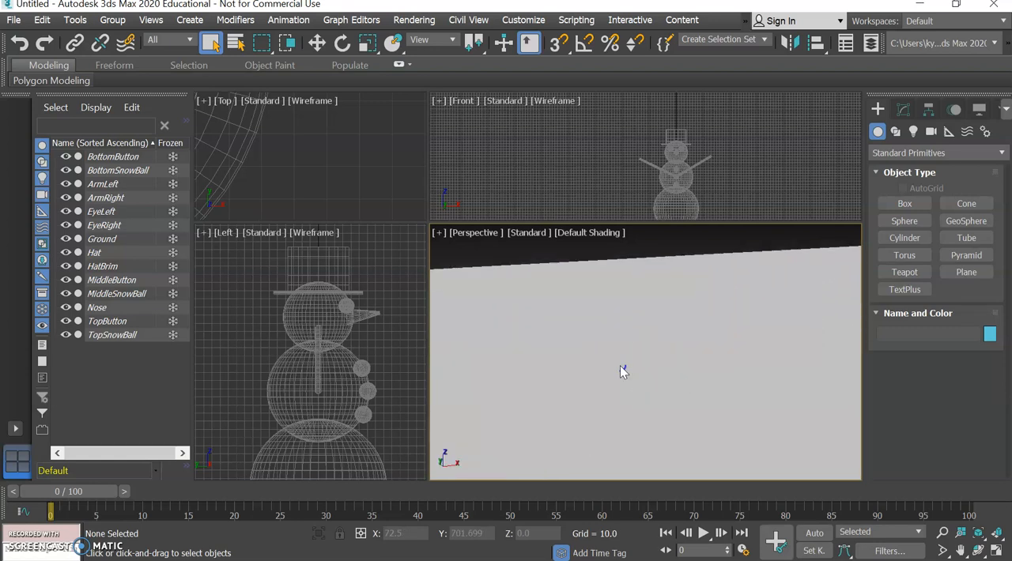
pyautogui.scroll(-5, 622, 371)
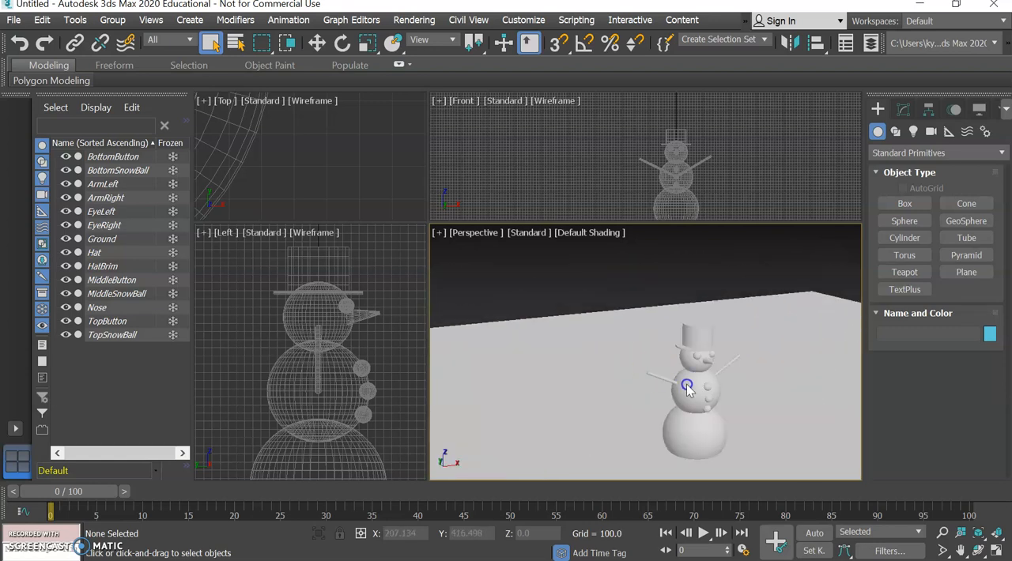
pyautogui.moveTo(686, 385); pyautogui.dragTo(623, 358, button='middle')
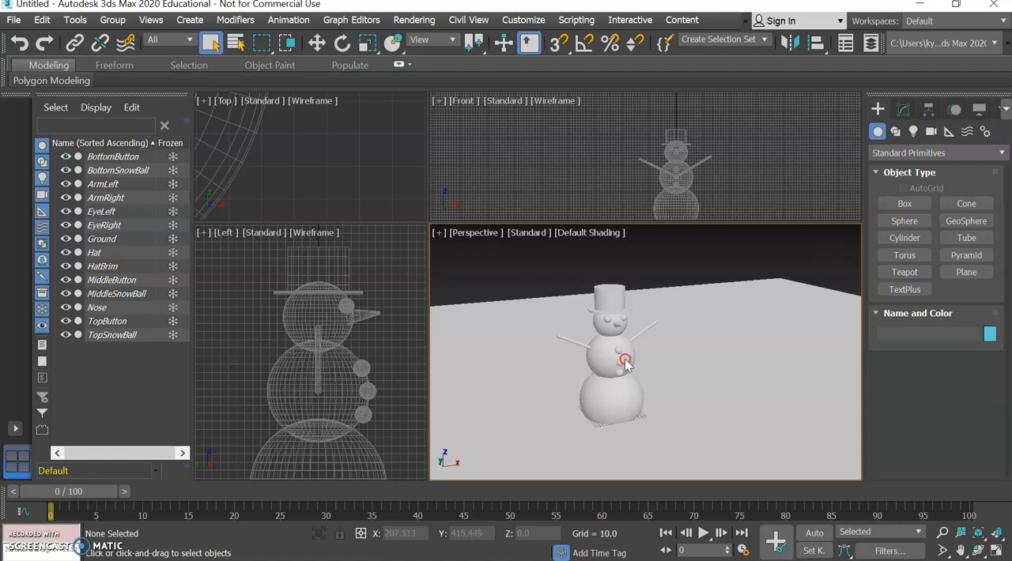
# Unfreeze every object in the scene, from BottomButton through TopSnowBall, including the arms, eyes, ground, hat and nose.
pyautogui.click(173, 156)
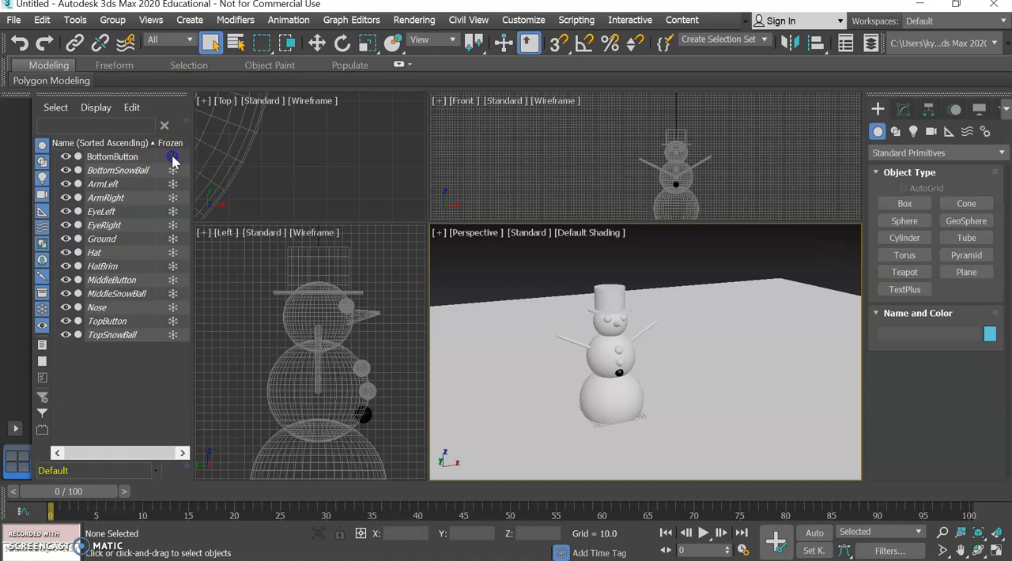
pyautogui.click(172, 171)
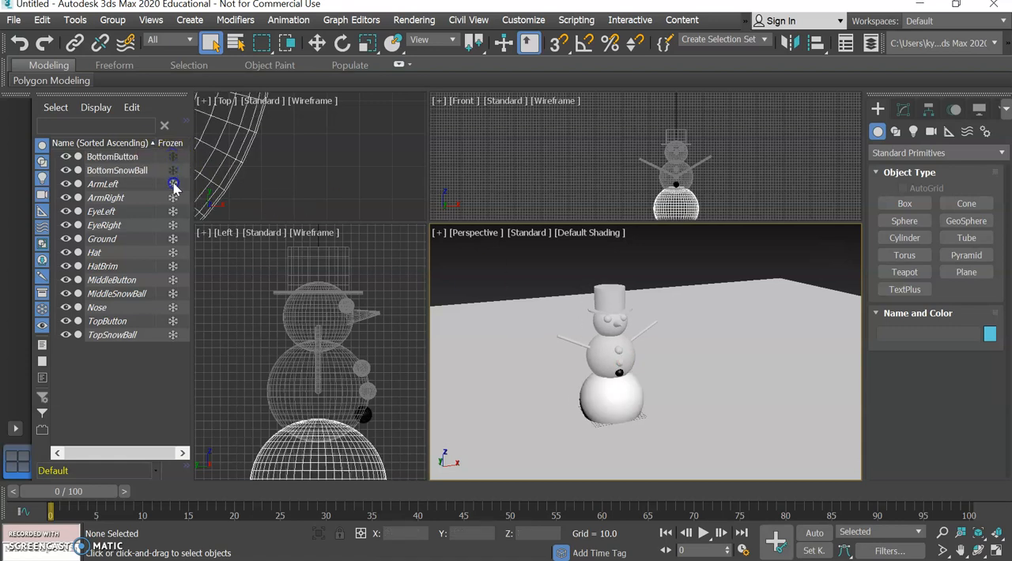
pyautogui.click(173, 225)
pyautogui.click(172, 238)
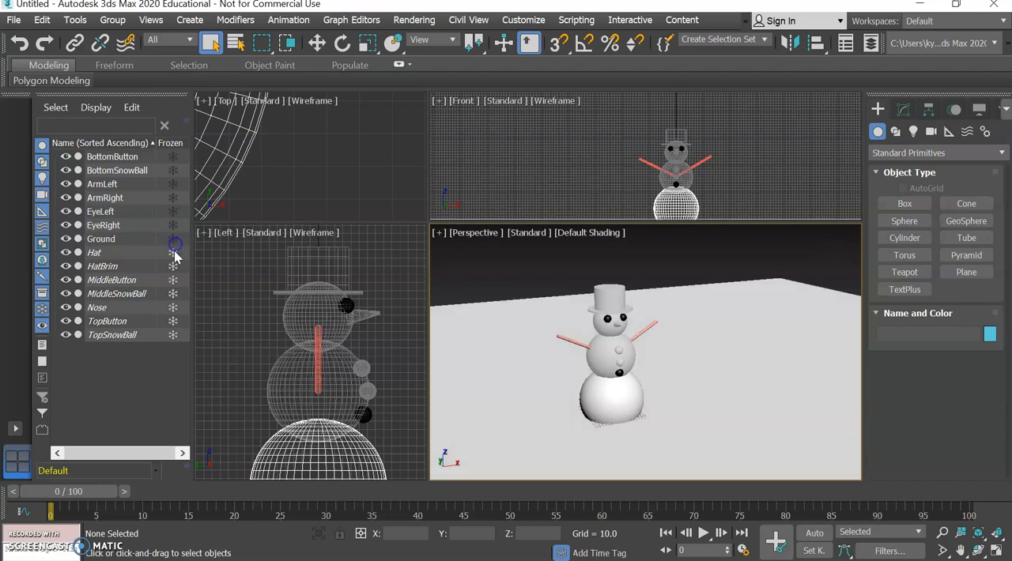
pyautogui.click(173, 253)
pyautogui.click(173, 266)
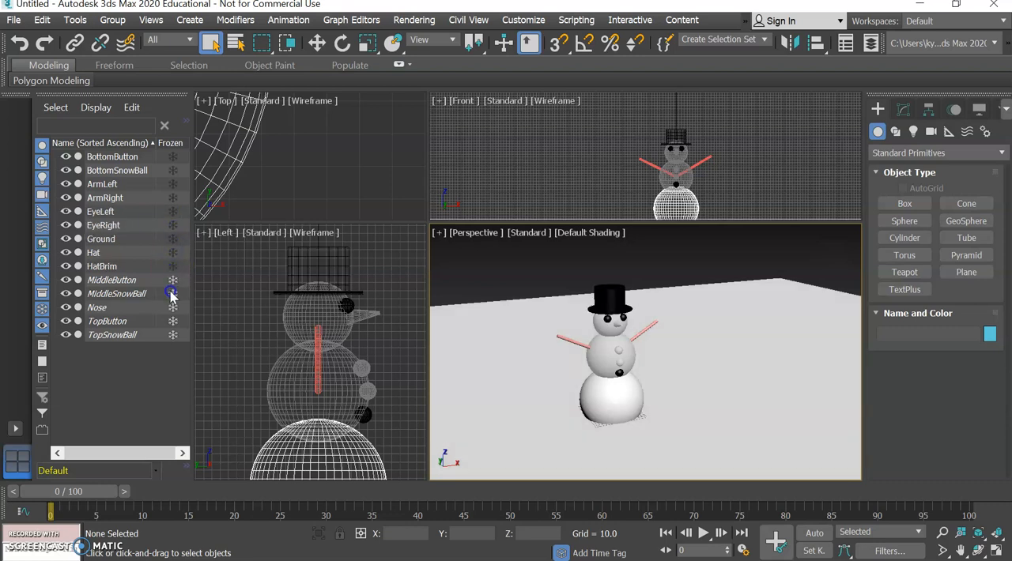
pyautogui.click(172, 281)
pyautogui.click(172, 293)
pyautogui.click(172, 308)
pyautogui.click(172, 321)
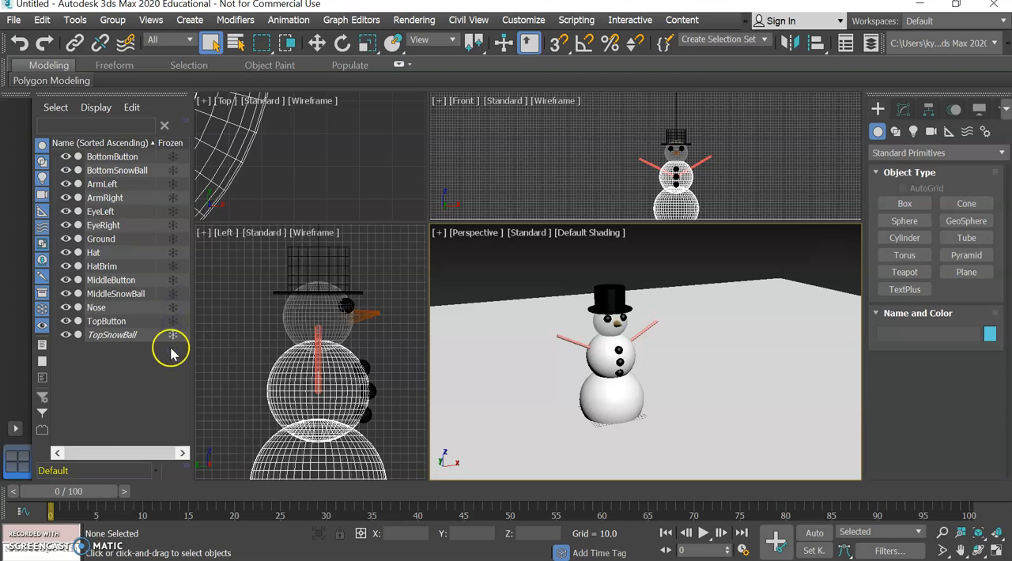
pyautogui.click(173, 335)
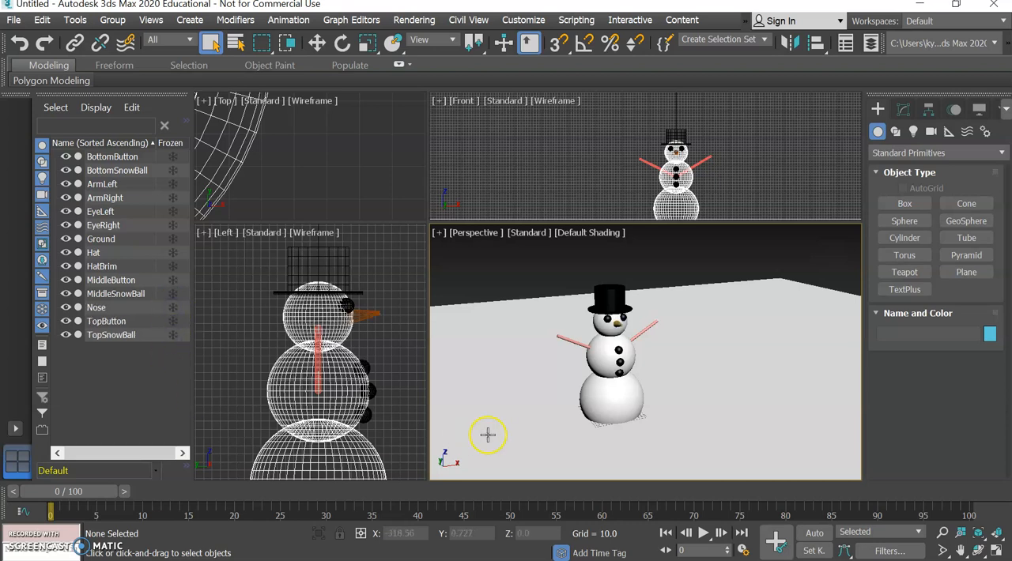
pyautogui.click(824, 253)
pyautogui.moveTo(824, 253)
pyautogui.mouseDown()
pyautogui.moveTo(824, 243)
pyautogui.moveTo(778, 244)
pyautogui.moveTo(822, 259)
pyautogui.moveTo(829, 252)
pyautogui.moveTo(795, 253)
pyautogui.moveTo(814, 261)
pyautogui.moveTo(831, 247)
pyautogui.moveTo(843, 253)
pyautogui.moveTo(832, 240)
pyautogui.moveTo(837, 251)
pyautogui.mouseUp()
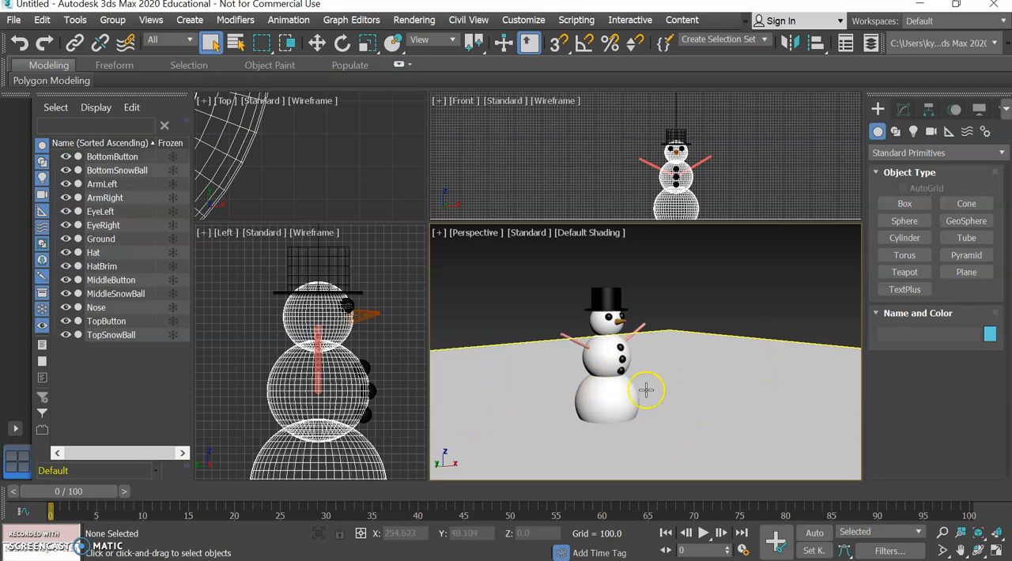
pyautogui.moveTo(785, 303)
pyautogui.click(833, 262)
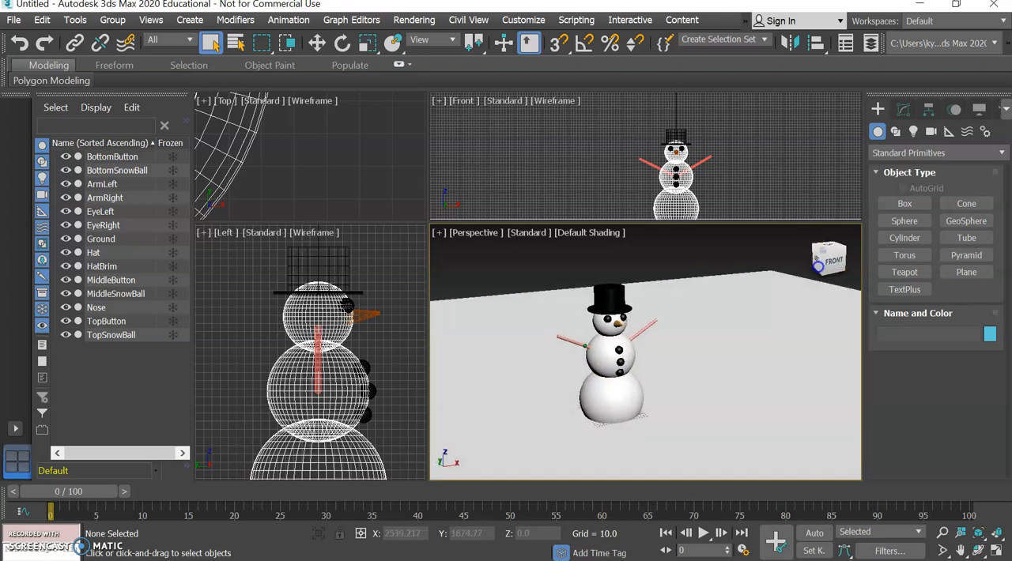
pyautogui.moveTo(798, 264); pyautogui.dragTo(826, 261)
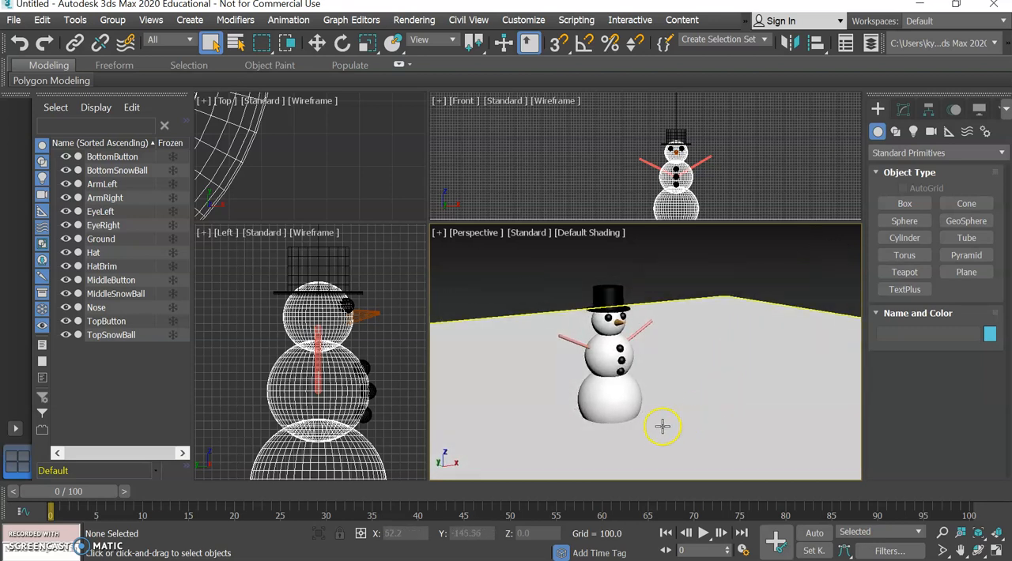